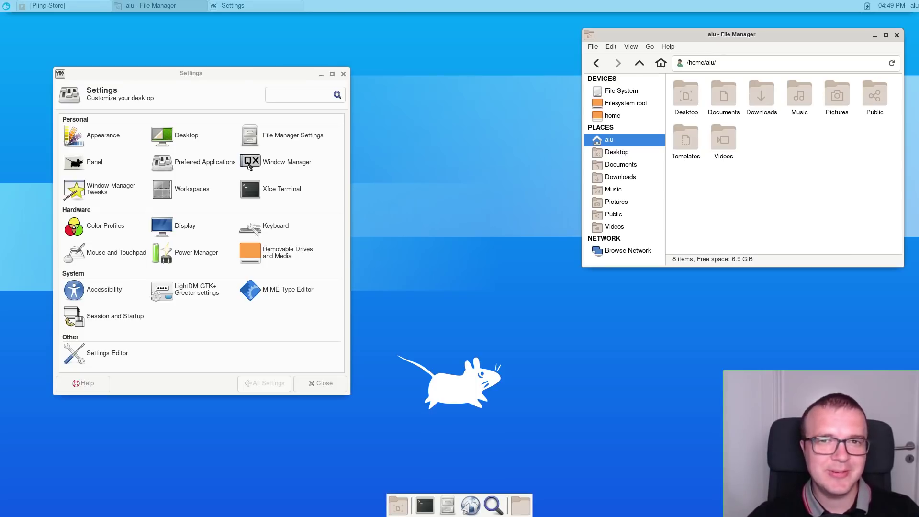
Play the opening seconds of the Make XFCE look Modern and Beautiful video, pause it, and minimize Firefox.
left_click(82, 7)
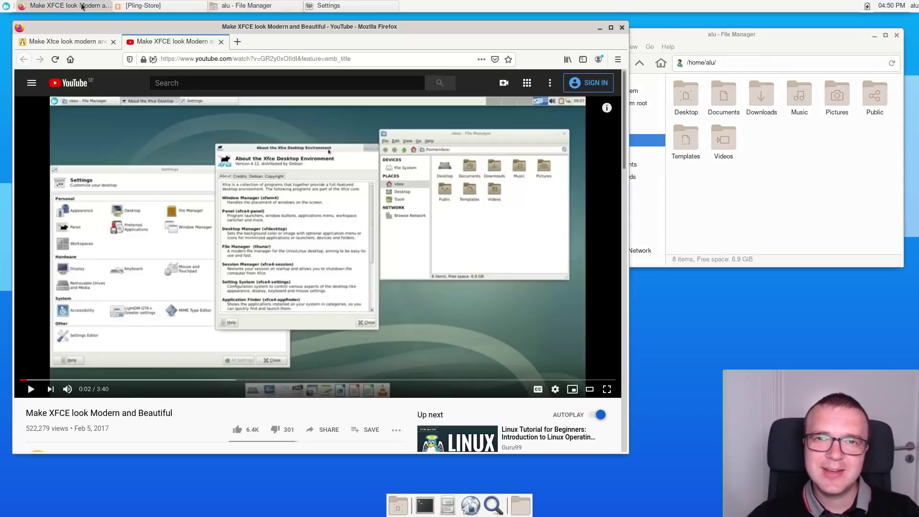
left_click(28, 390)
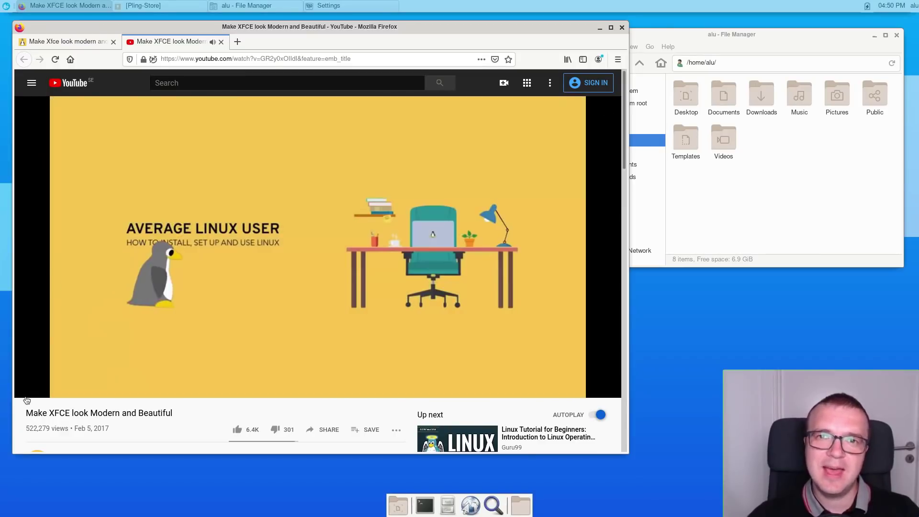
left_click(31, 390)
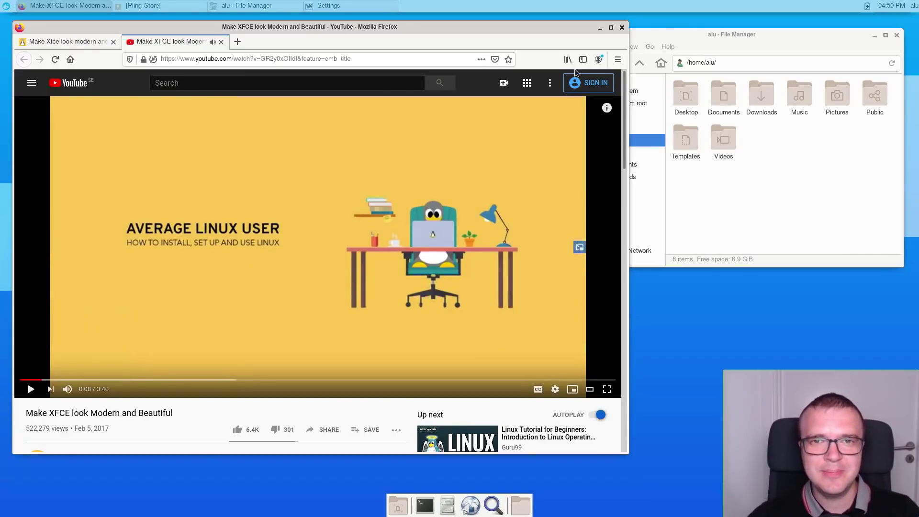
left_click(600, 27)
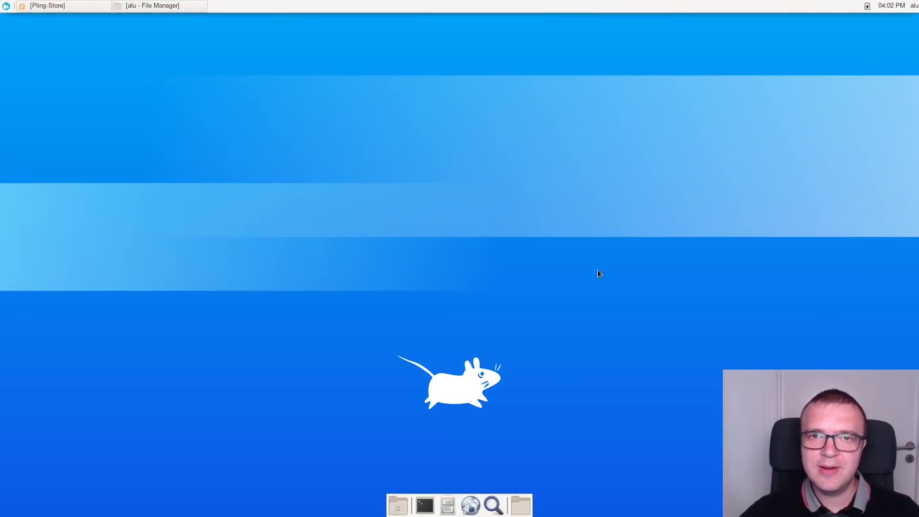
Search Pling Store for BaZik and install the 0.09 MB Bazik_Light_Yellow GTK3 theme variant.
left_click(86, 7)
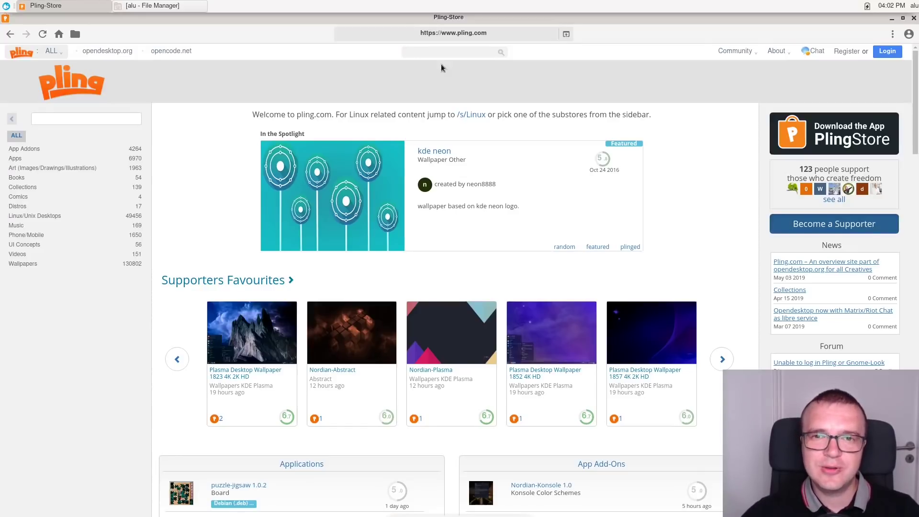
left_click(428, 52)
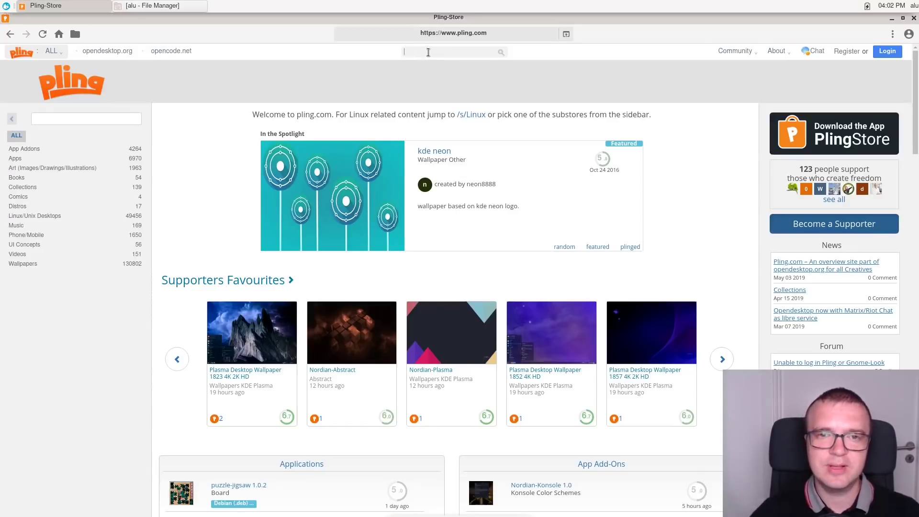
type("BaZik")
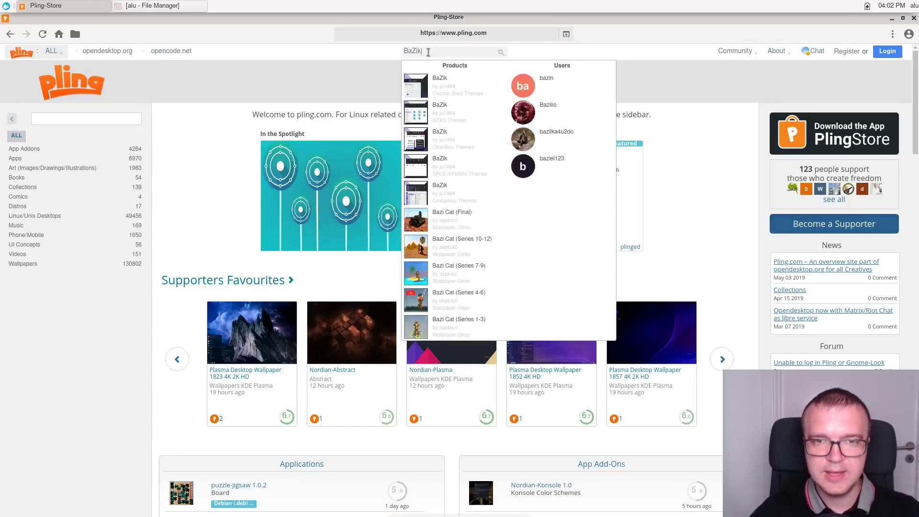
left_click(454, 115)
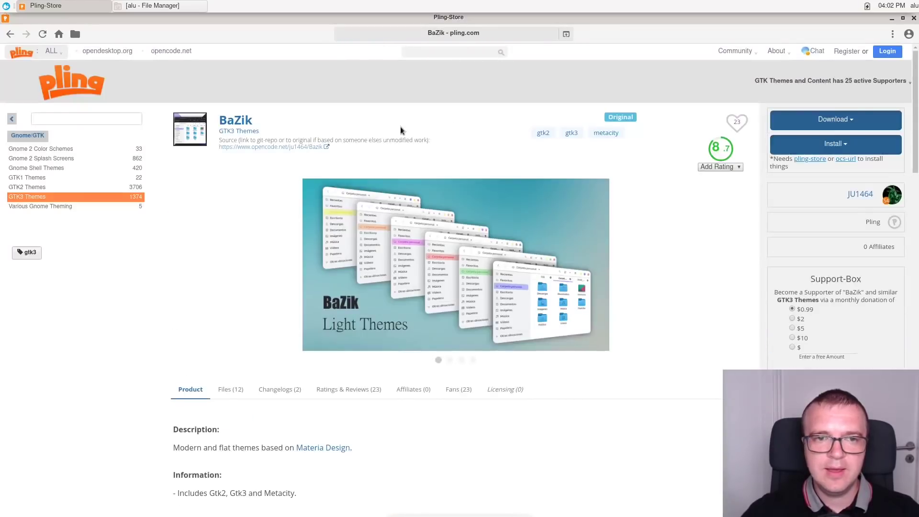
left_click(840, 147)
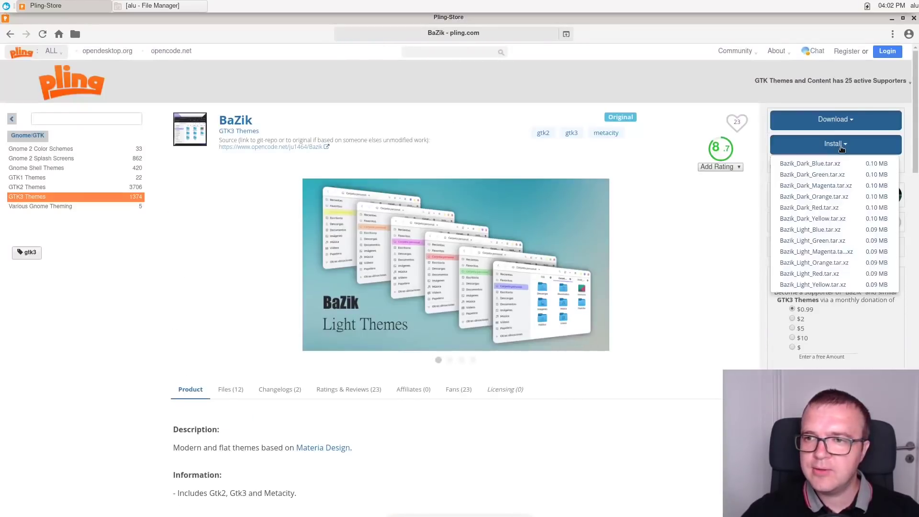
left_click(819, 287)
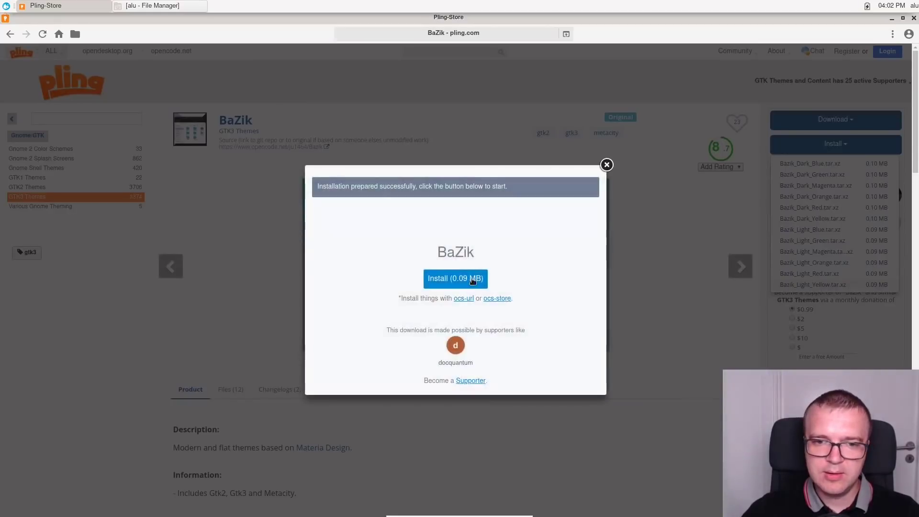
left_click(466, 283)
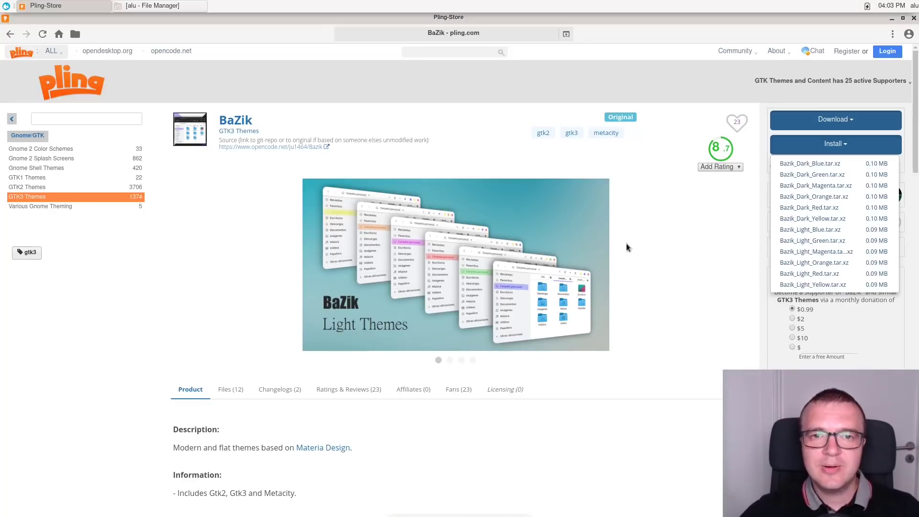
Install the Bazik_Light_Yellow variant of the BaZik XFCE/XFWM4 window theme.
left_click(451, 54)
type("Ba")
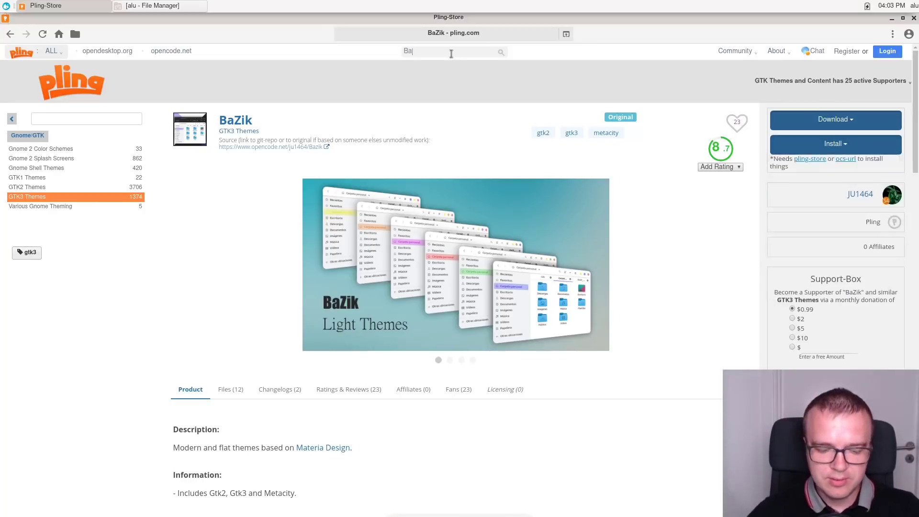
type("zik")
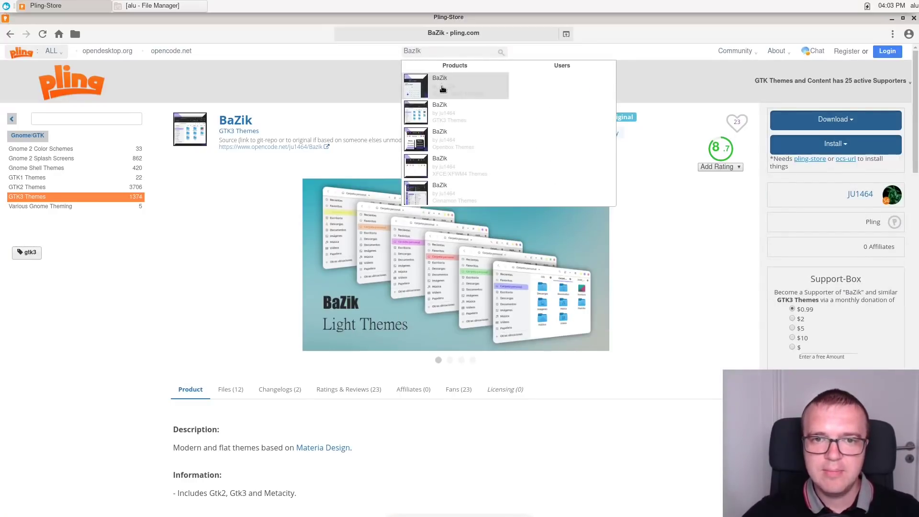
left_click(471, 165)
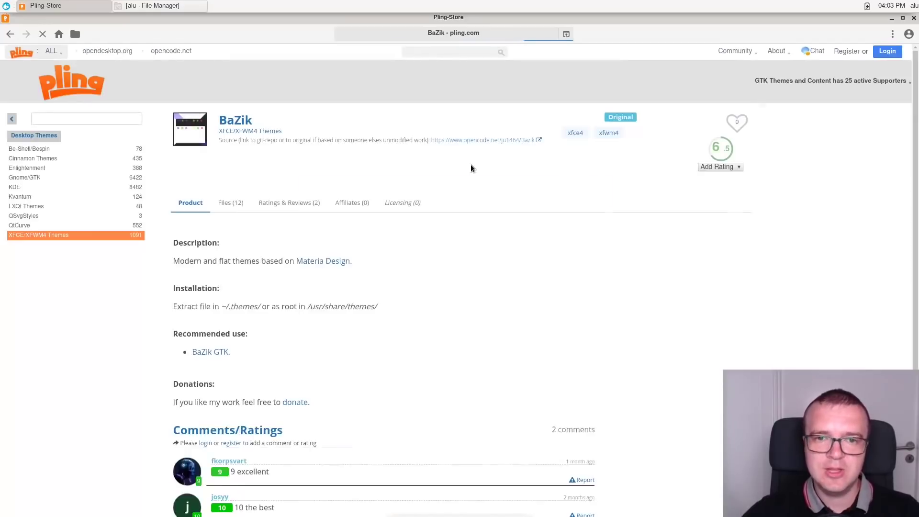
left_click(833, 144)
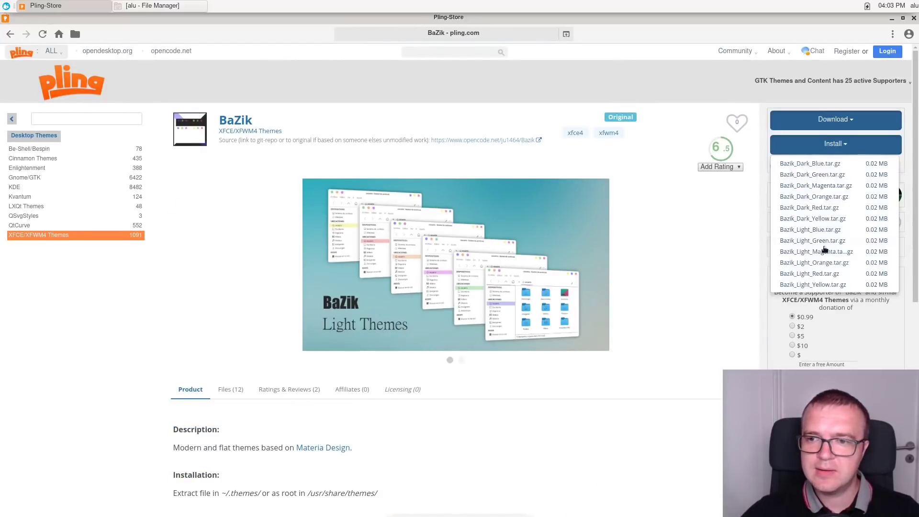
left_click(820, 285)
left_click(478, 279)
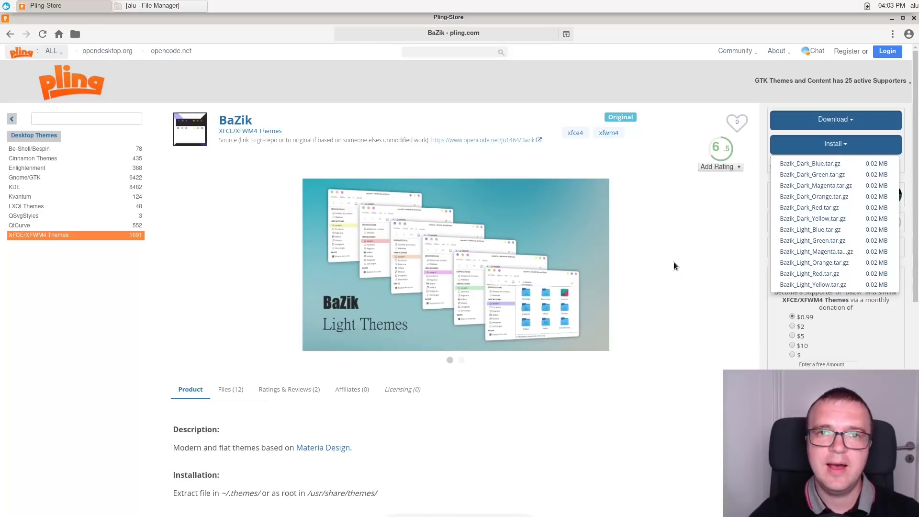
Search for Flatery and install the Flatery.tar.gz icon theme archive.
left_click(466, 52)
type("Flater")
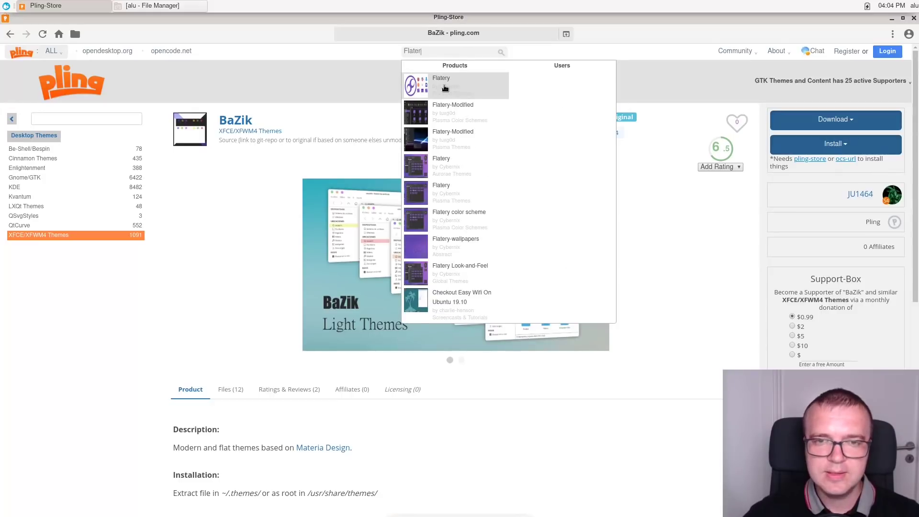
left_click(445, 87)
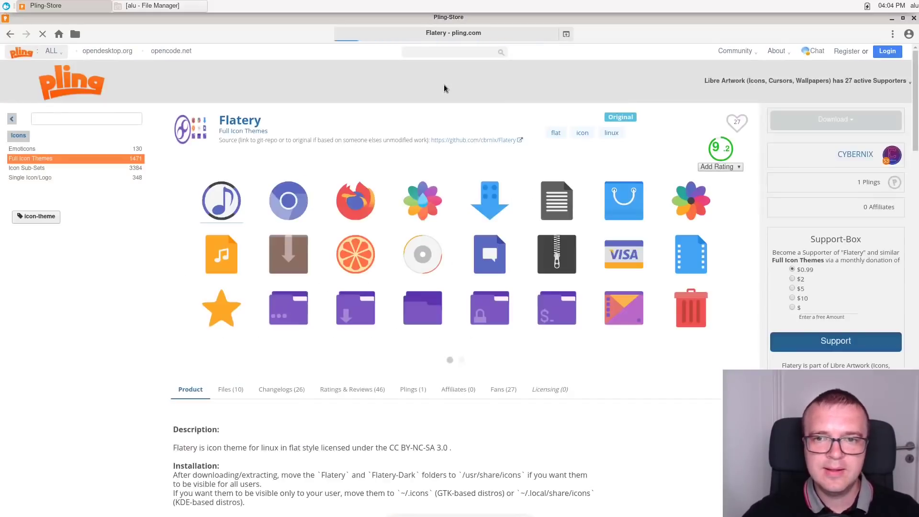
left_click(740, 273)
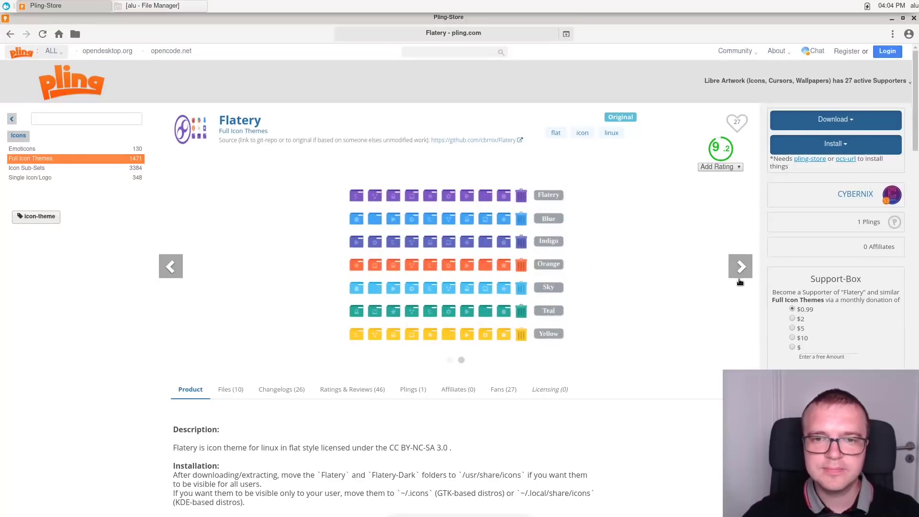
left_click(831, 146)
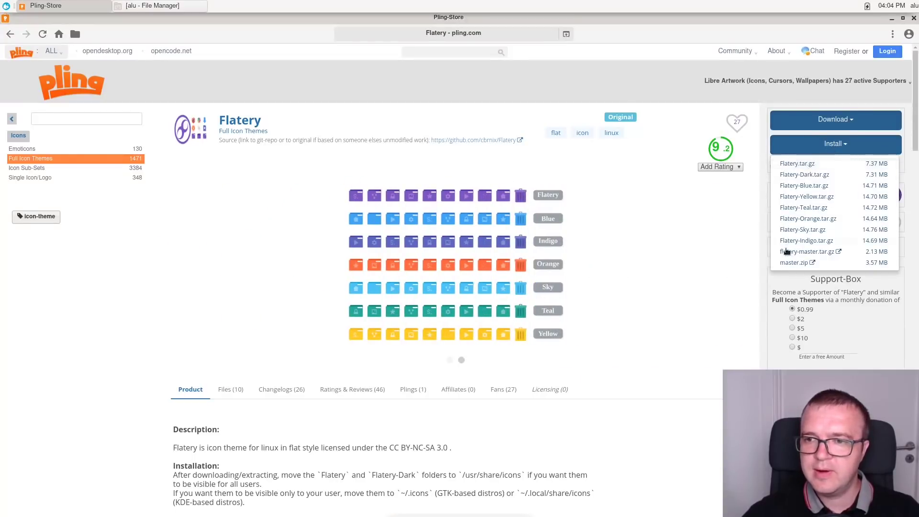
left_click(797, 166)
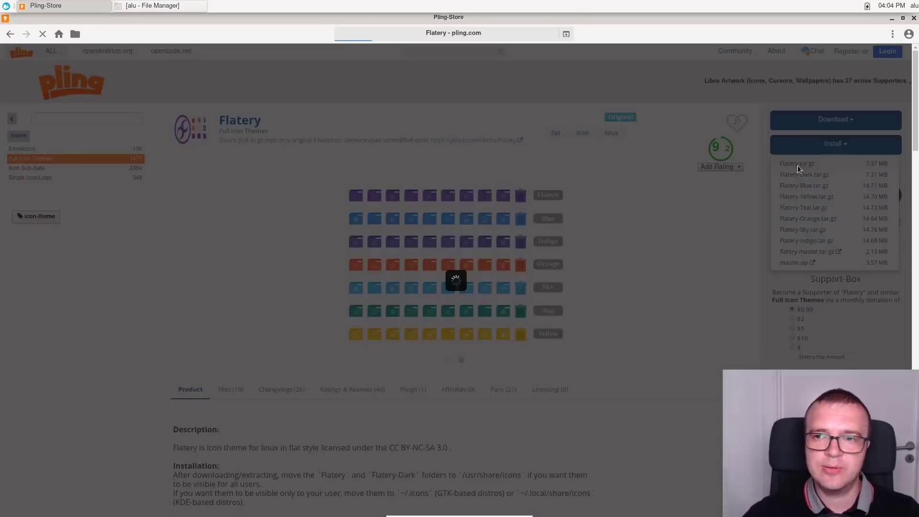
left_click(464, 279)
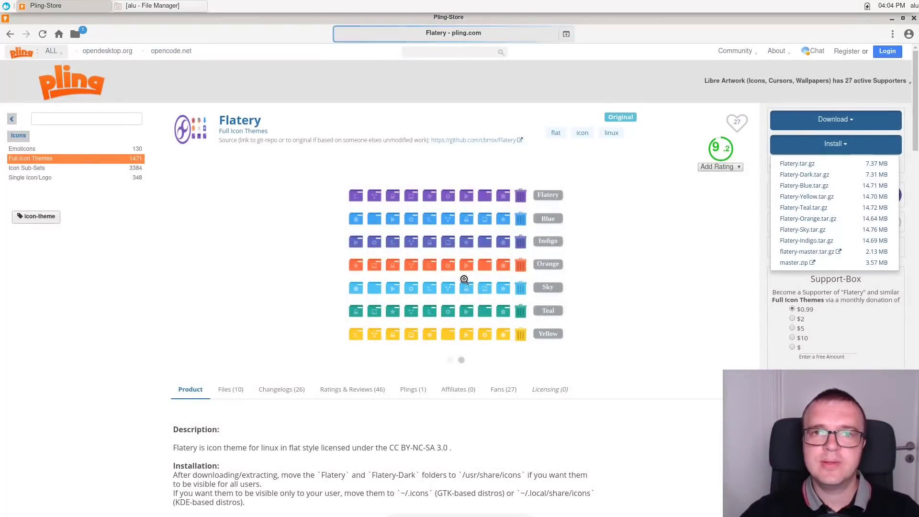
In Appearance, apply the Bazik Light Yellow style and the Flatery icon theme.
left_click(892, 21)
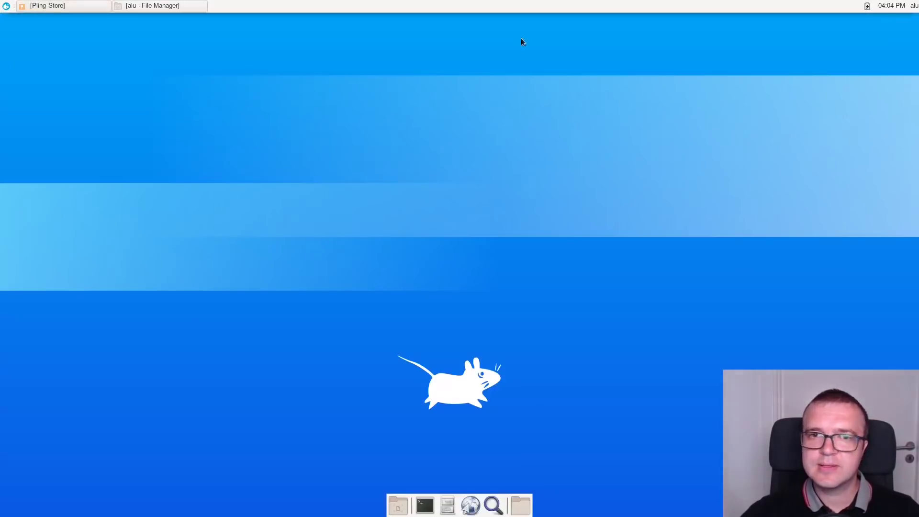
left_click(6, 6)
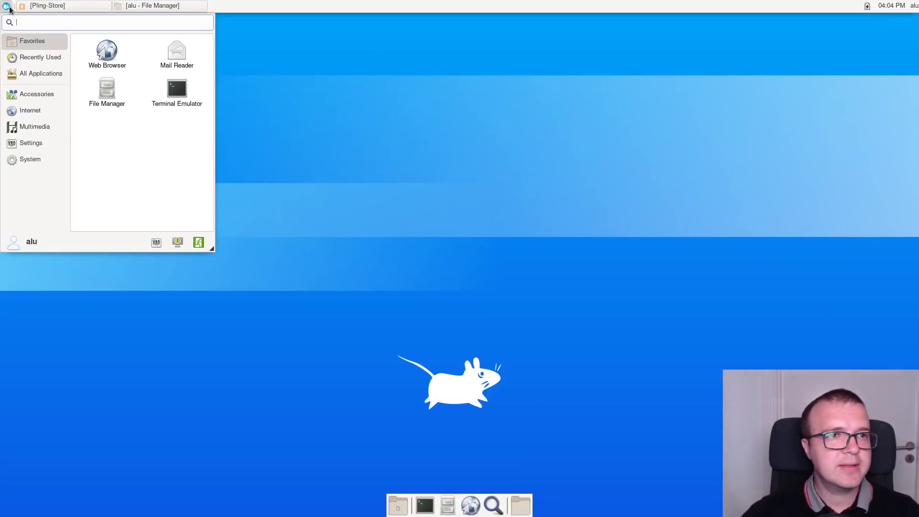
left_click(156, 242)
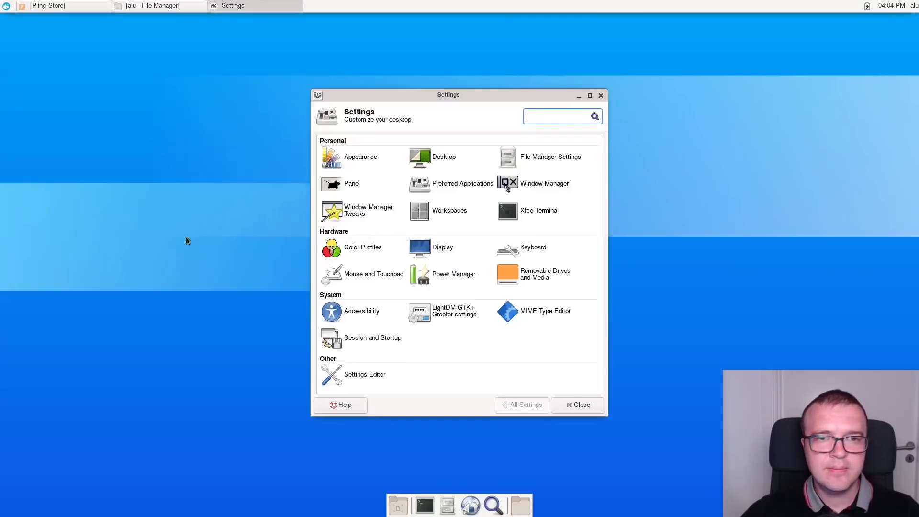
left_click(364, 158)
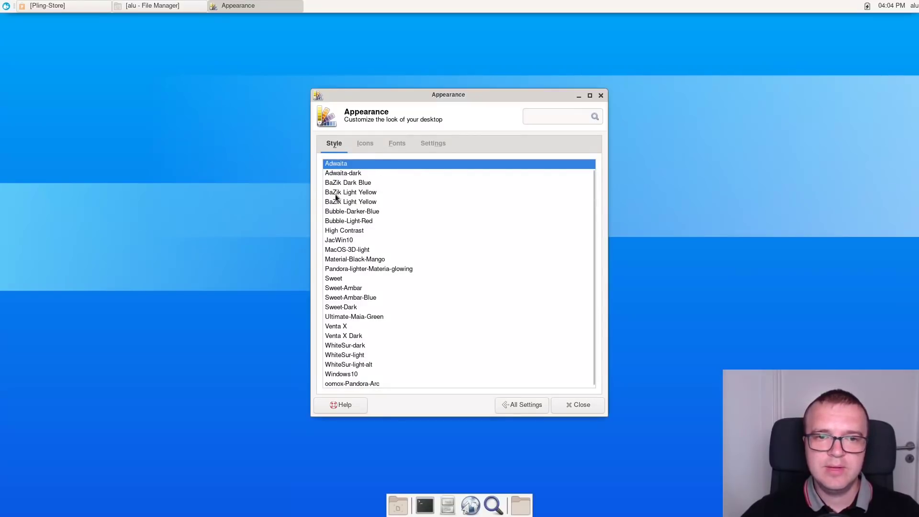
left_click(357, 192)
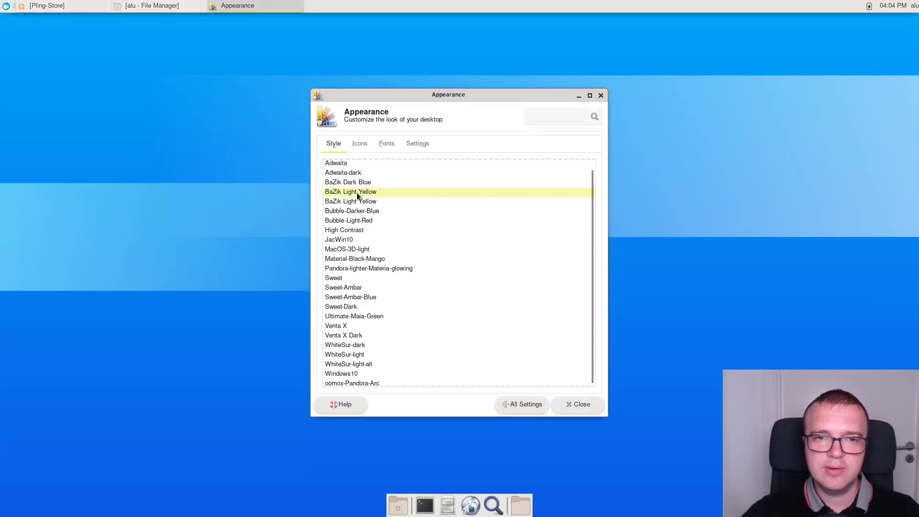
left_click(358, 145)
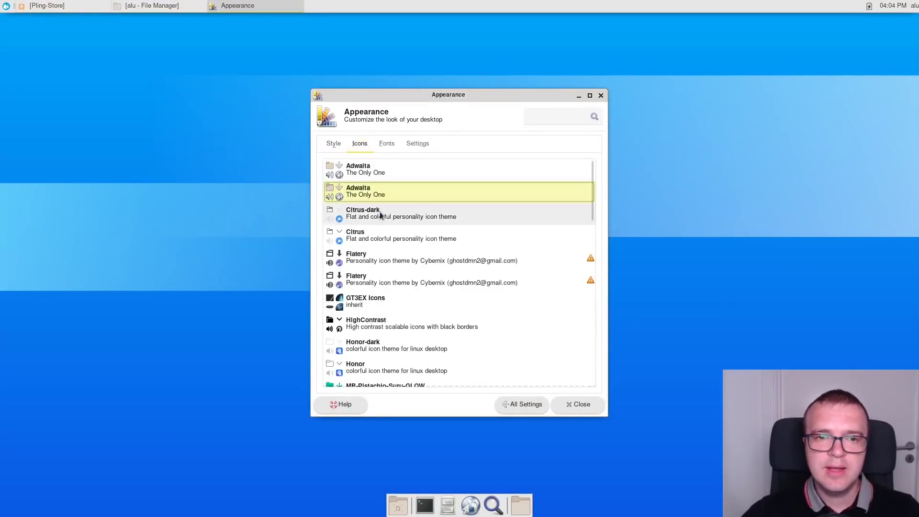
left_click(386, 257)
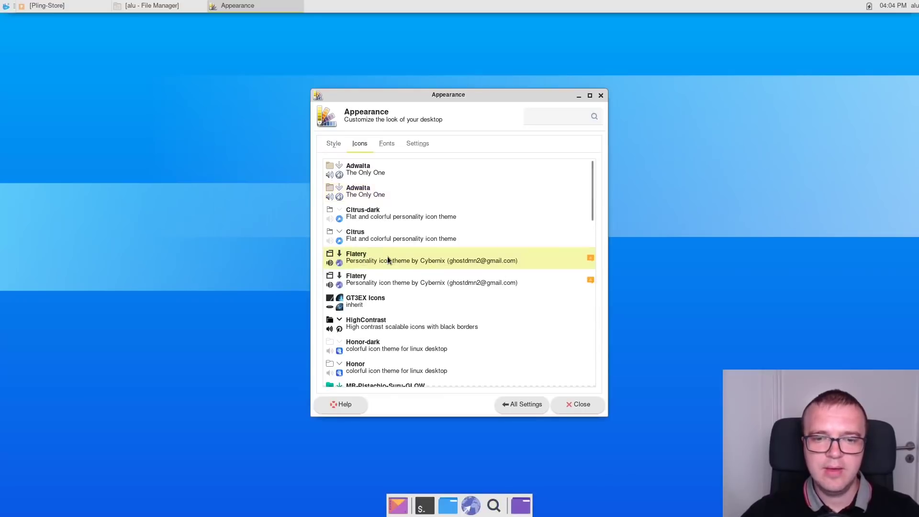
left_click(518, 405)
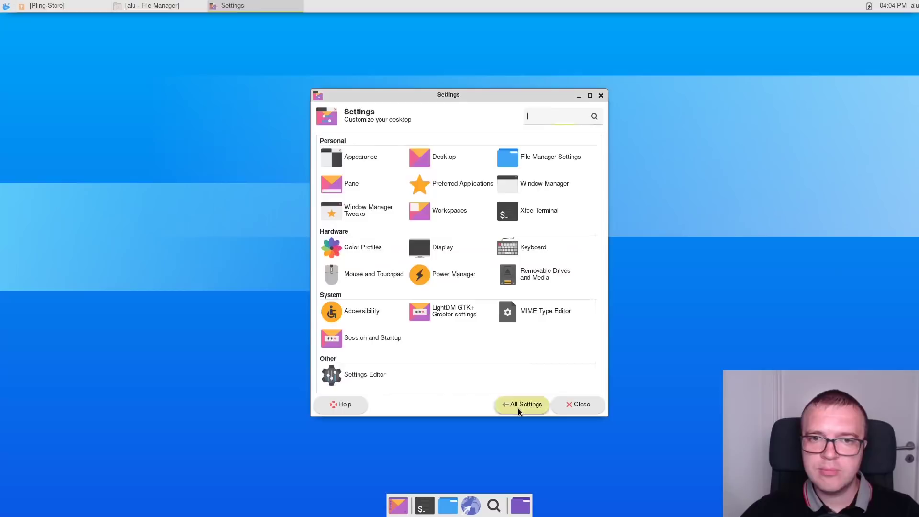
Set the Window Manager theme to Bazik_Light_Yellow and go back to All Settings.
left_click(550, 185)
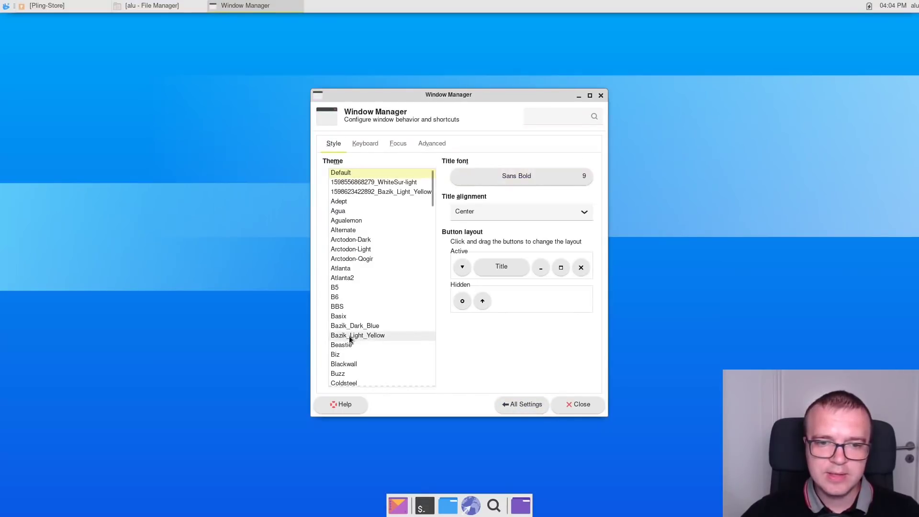
left_click(360, 335)
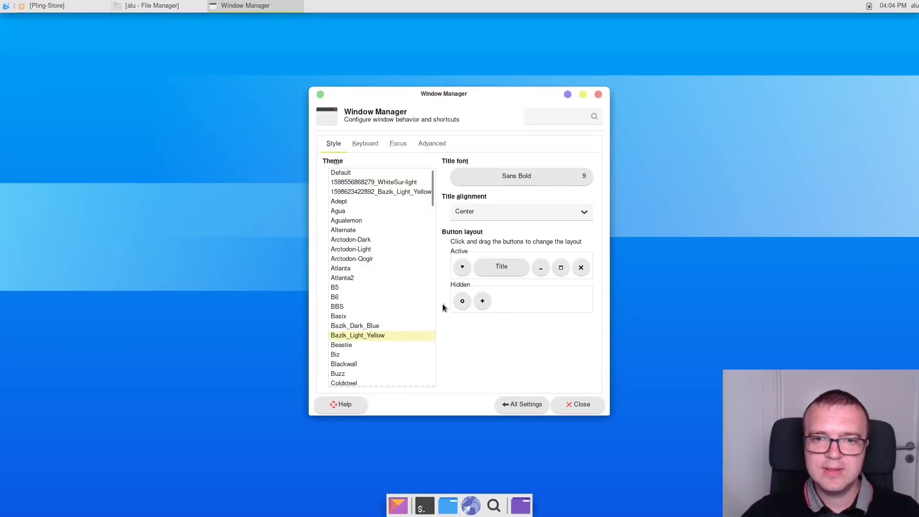
left_click(509, 405)
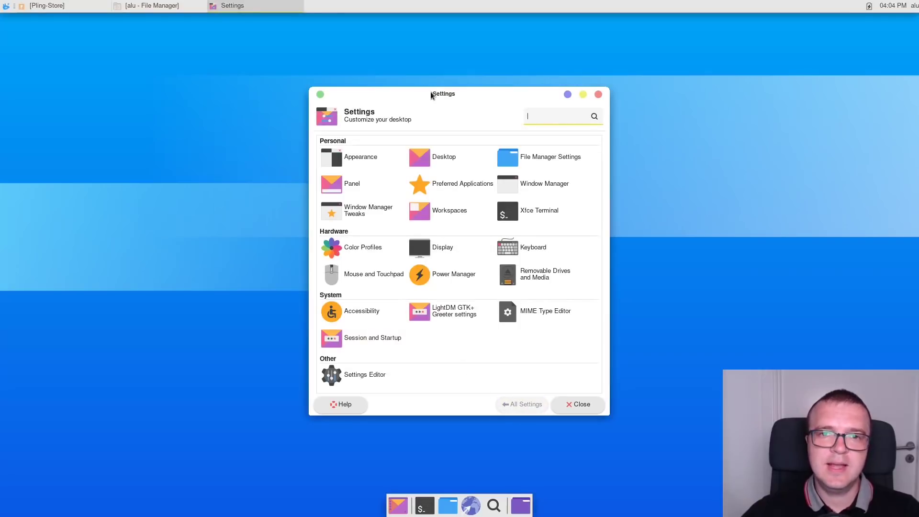
Arrange the Settings and File Manager windows side by side.
left_click_drag(438, 93, 184, 78)
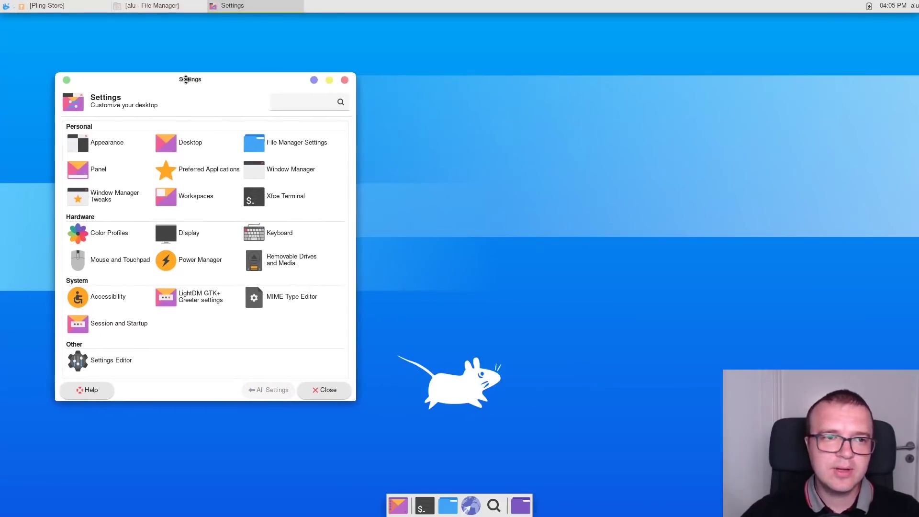
left_click(143, 6)
left_click_drag(731, 38, 687, 40)
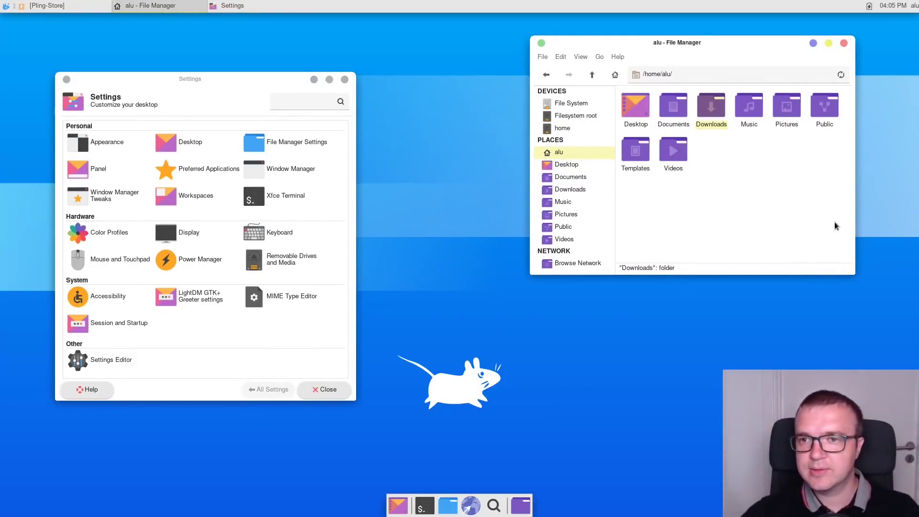
left_click(798, 224)
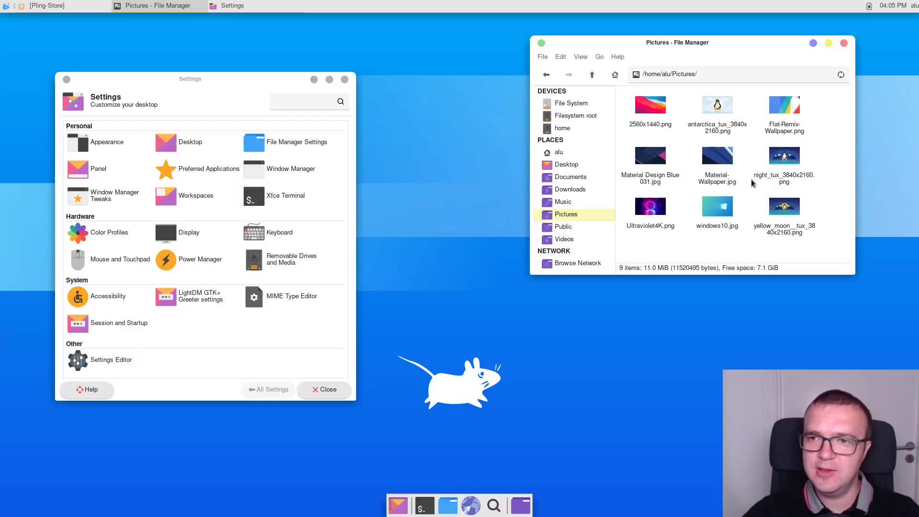
Set antarctica_tux_3840x2160.png as the wallpaper and return the file manager to the home folder.
left_click(724, 119)
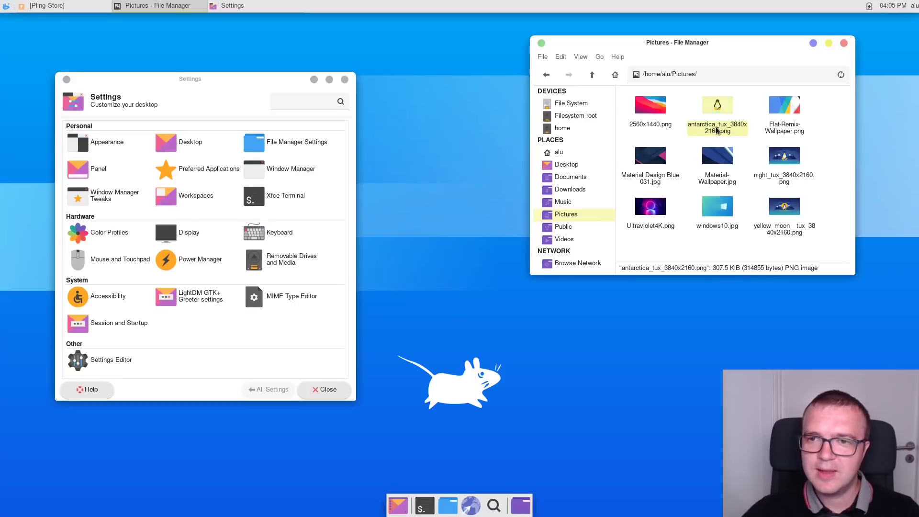
right_click(718, 109)
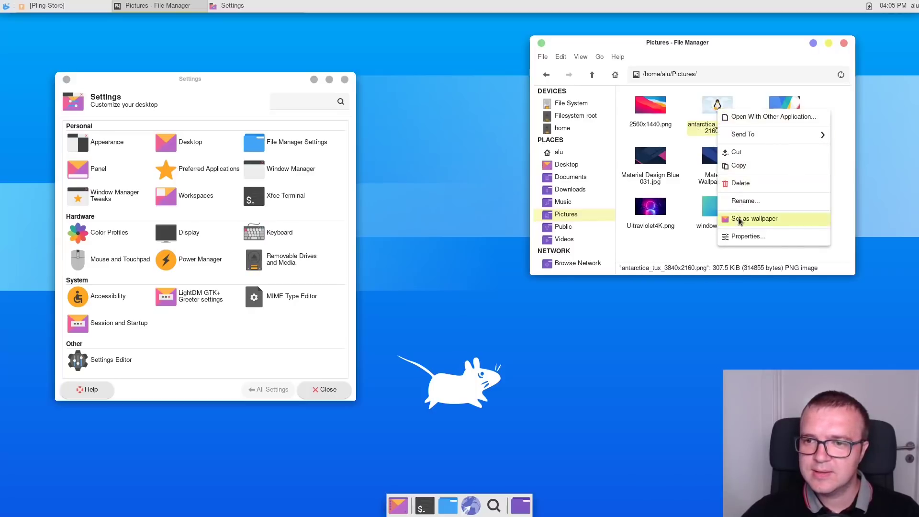
left_click(738, 219)
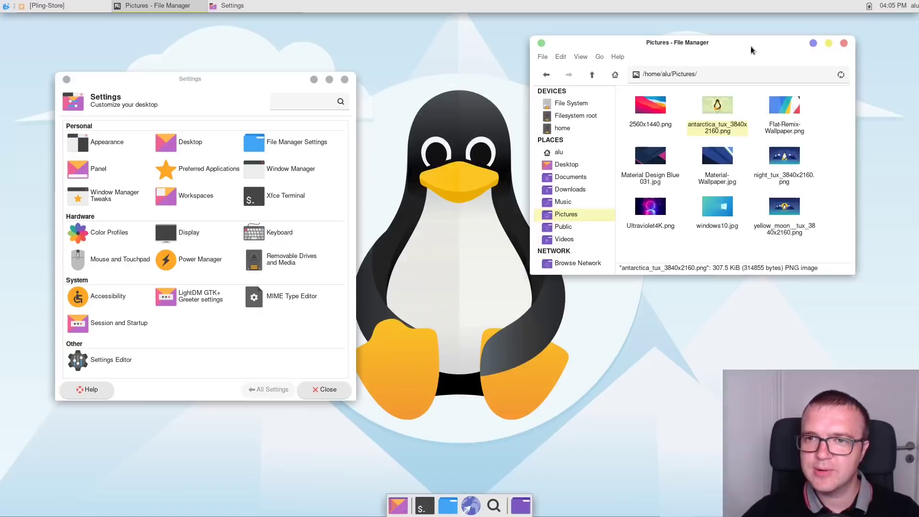
left_click_drag(751, 46, 780, 42)
left_click(603, 146)
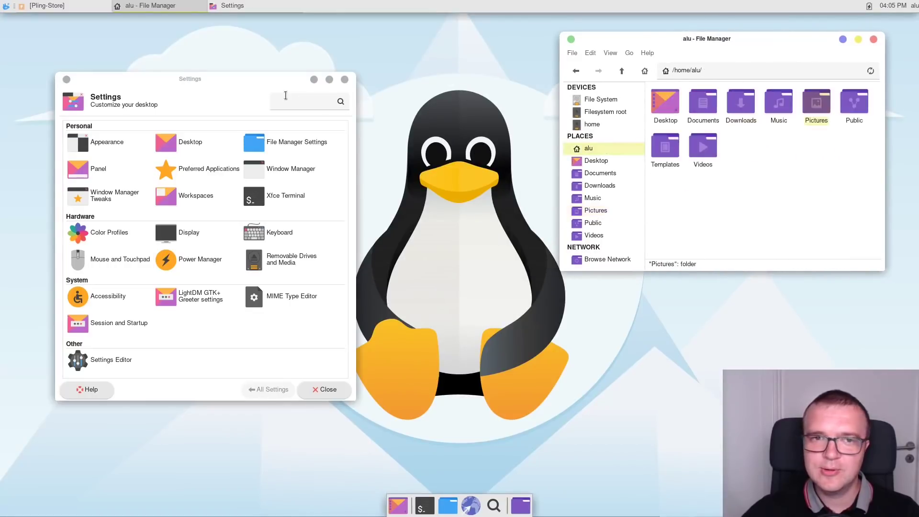
left_click_drag(266, 84, 253, 107)
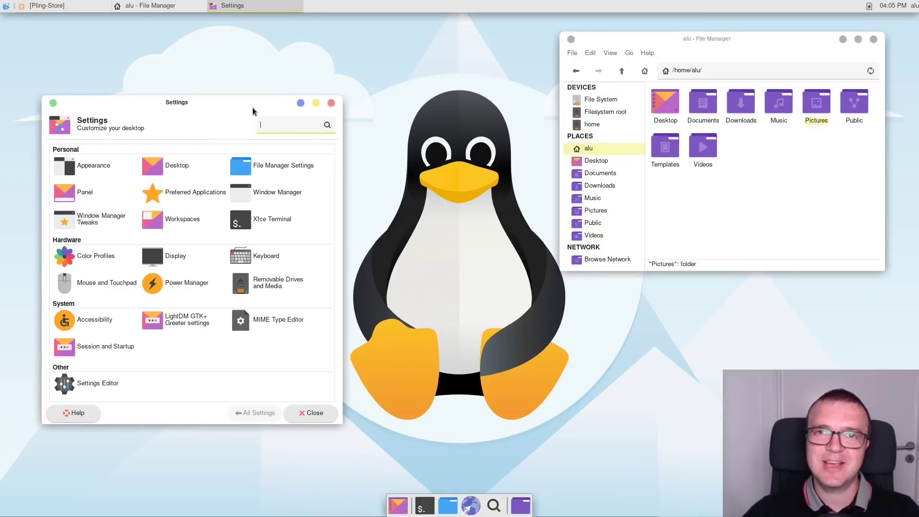
key("alt+Tab")
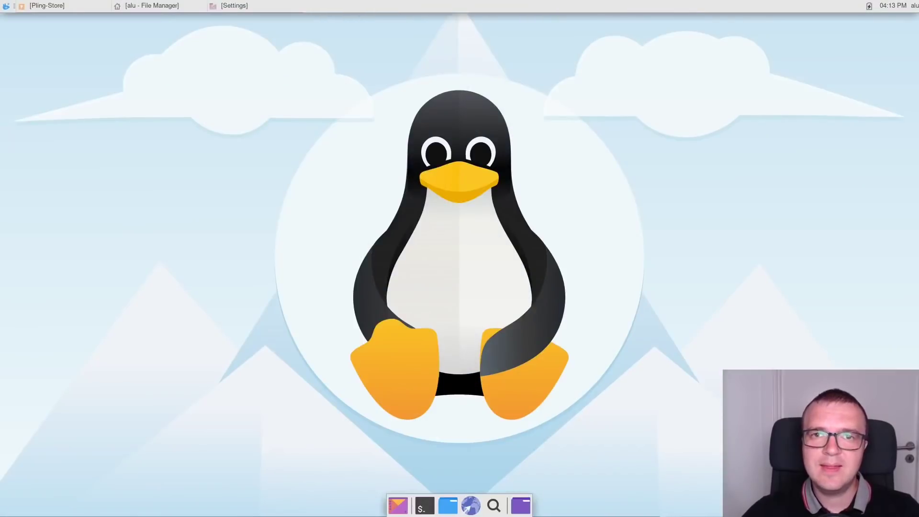
Install the Sweet-Dark.tar.xz theme from the Sweet page.
left_click(86, 6)
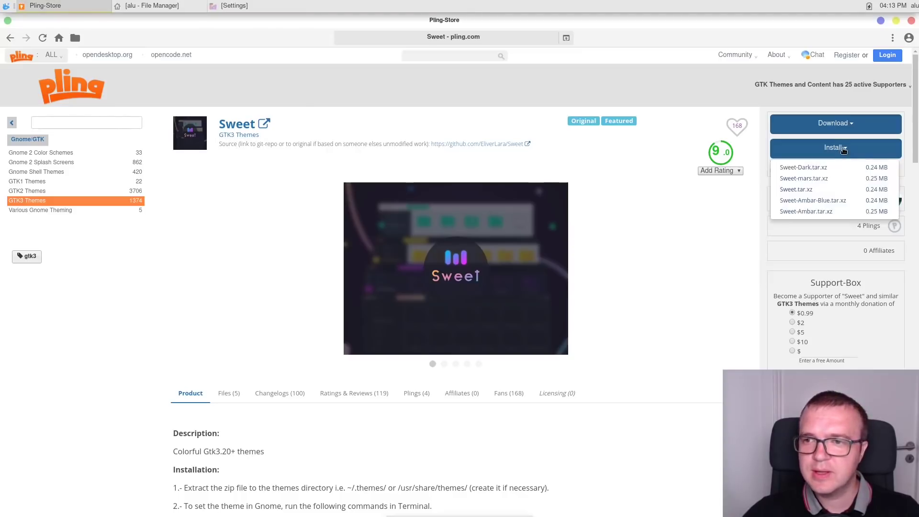
left_click(843, 149)
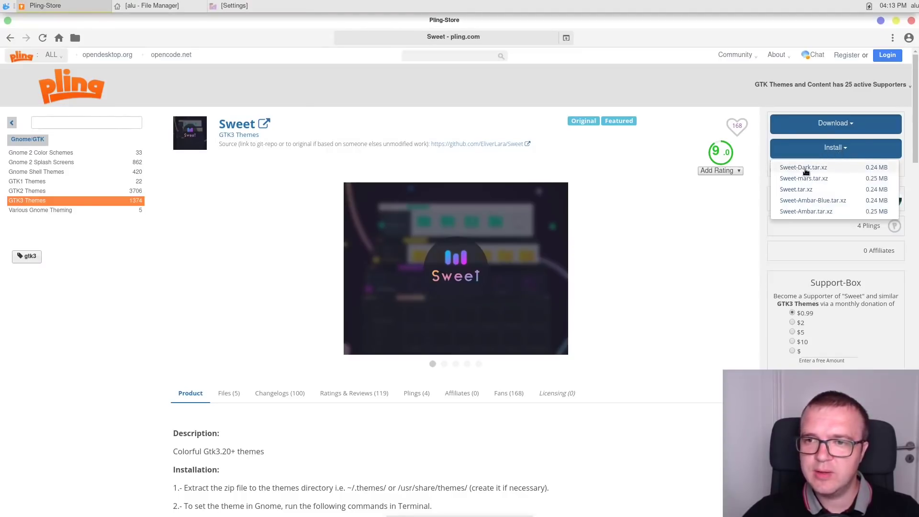
left_click(785, 168)
left_click(463, 276)
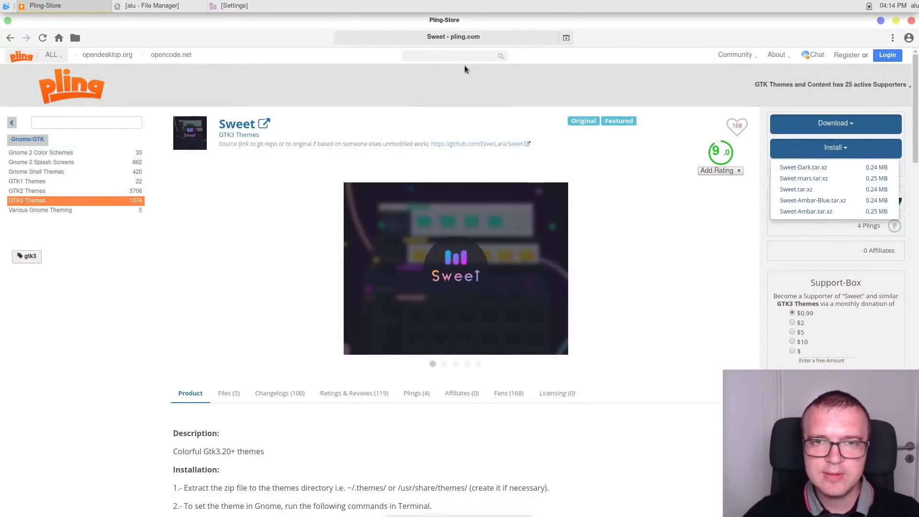
Install the Reversal-green.tar.xz icon theme, then minimize Pling Store.
left_click(463, 51)
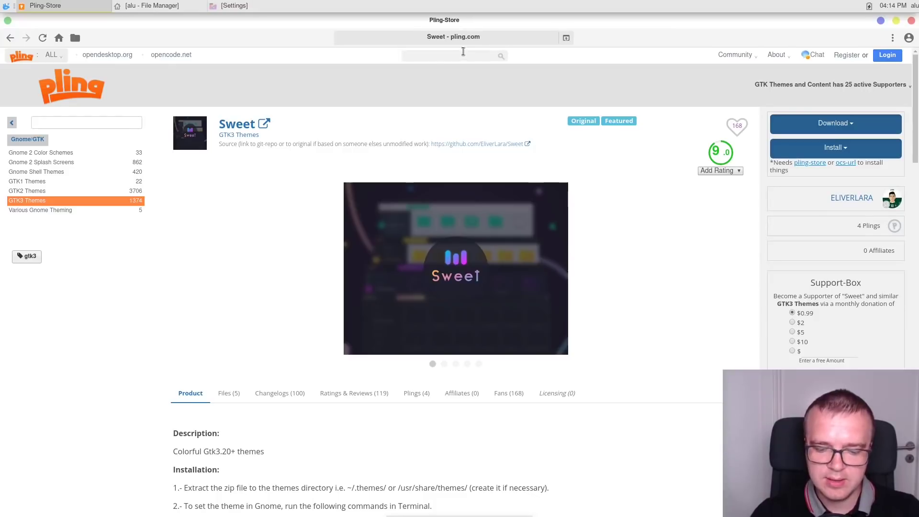
type("Reversal green dark")
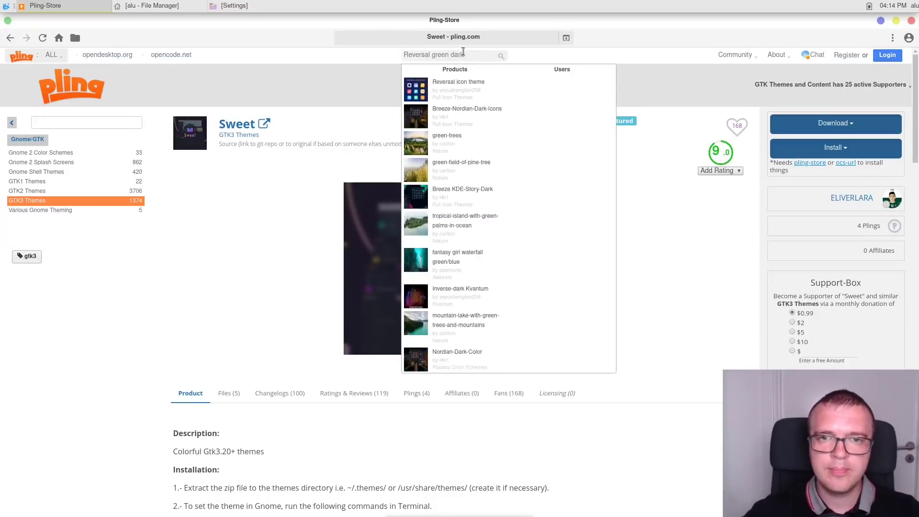
left_click(443, 82)
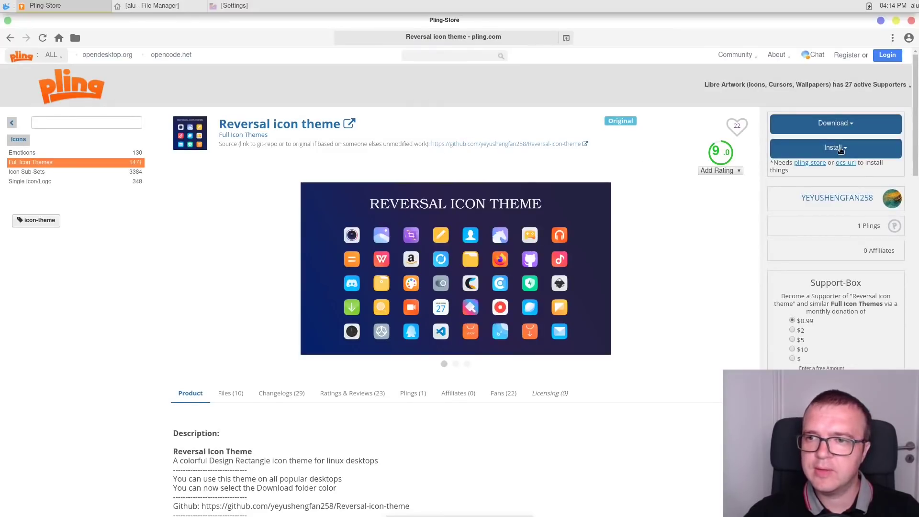
left_click(840, 151)
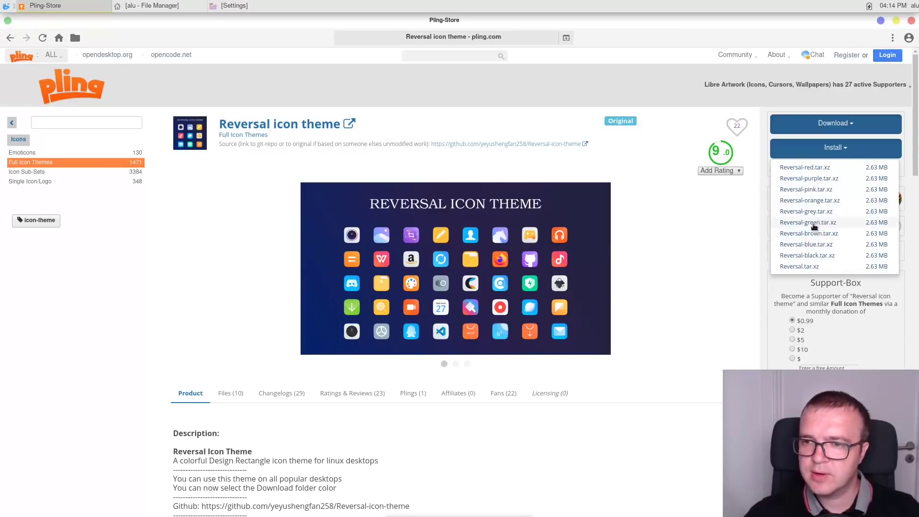
left_click(814, 224)
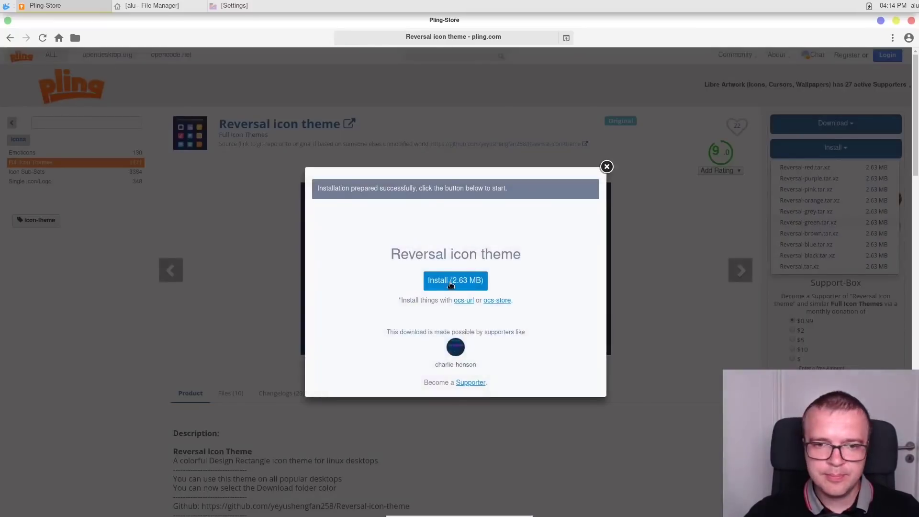
left_click(452, 280)
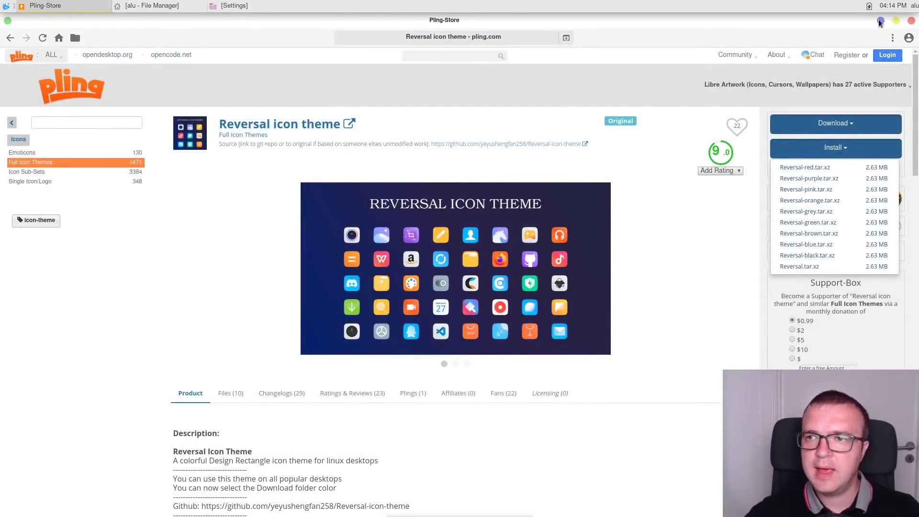
left_click(881, 20)
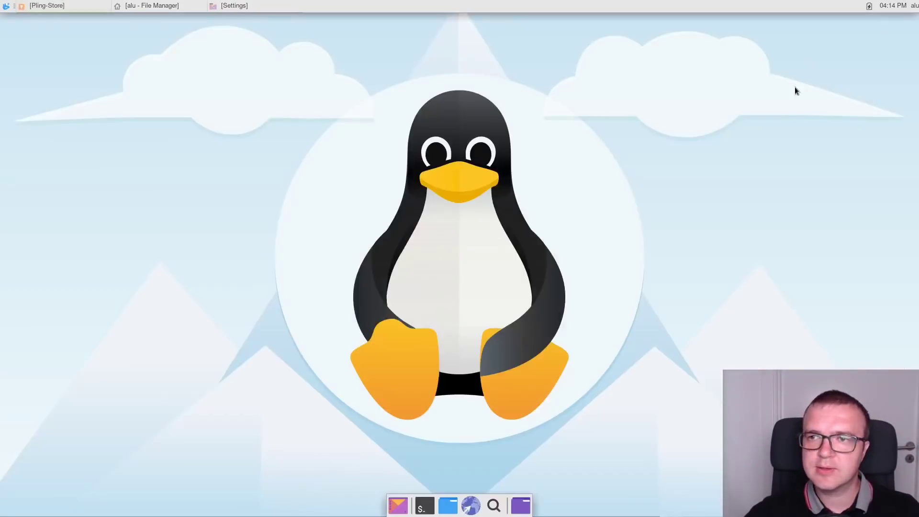
In Appearance, apply the Sweet-Dark style and the Reversal-green-dark icon theme.
left_click(223, 7)
left_click(92, 171)
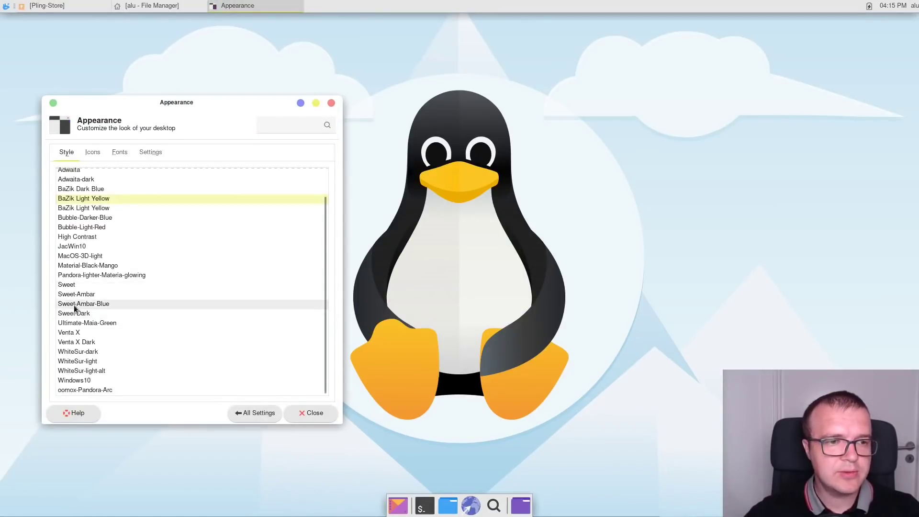
left_click(89, 315)
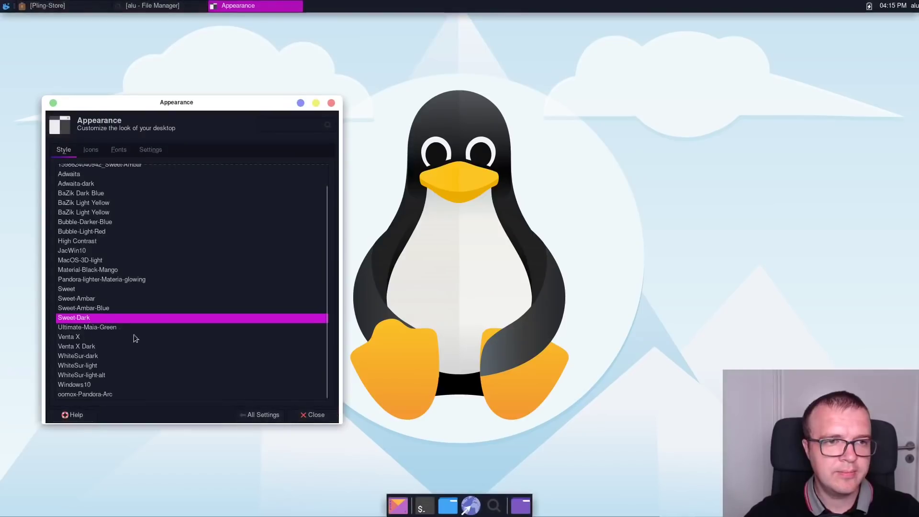
left_click(93, 151)
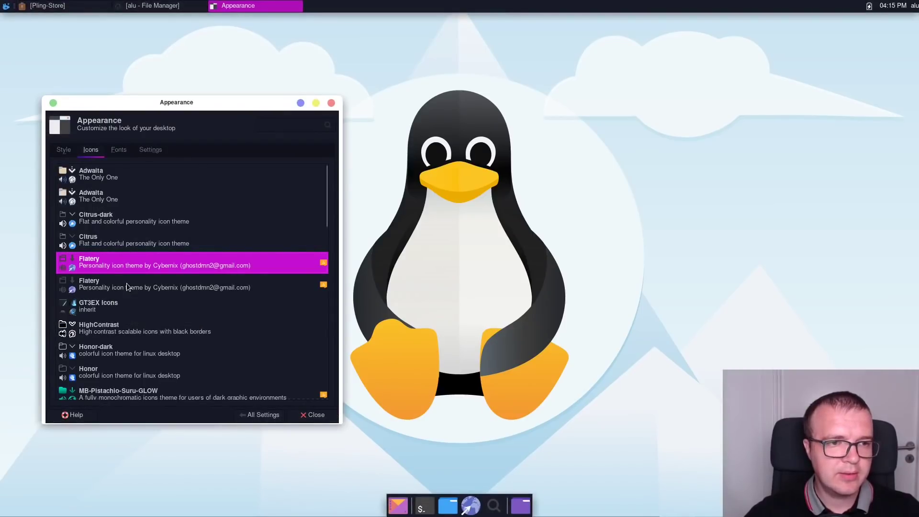
scroll(127, 286, "down", 5)
scroll(127, 285, "down", 2)
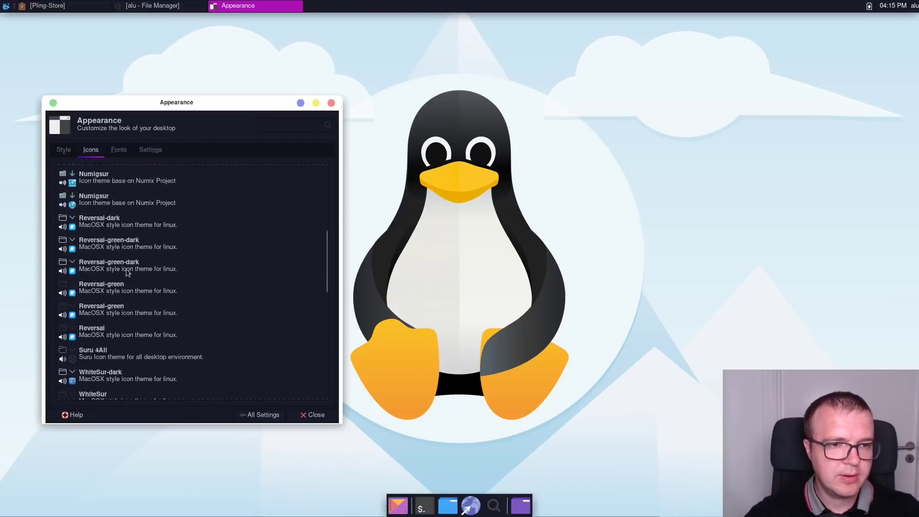
left_click(127, 272)
left_click(259, 412)
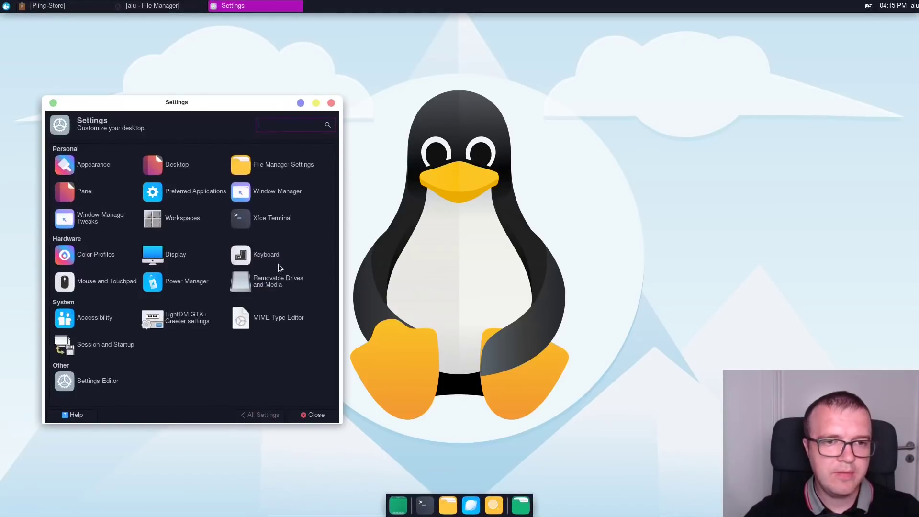
Set the Window Manager theme to Sweet-Dark and go back to All Settings.
left_click(288, 194)
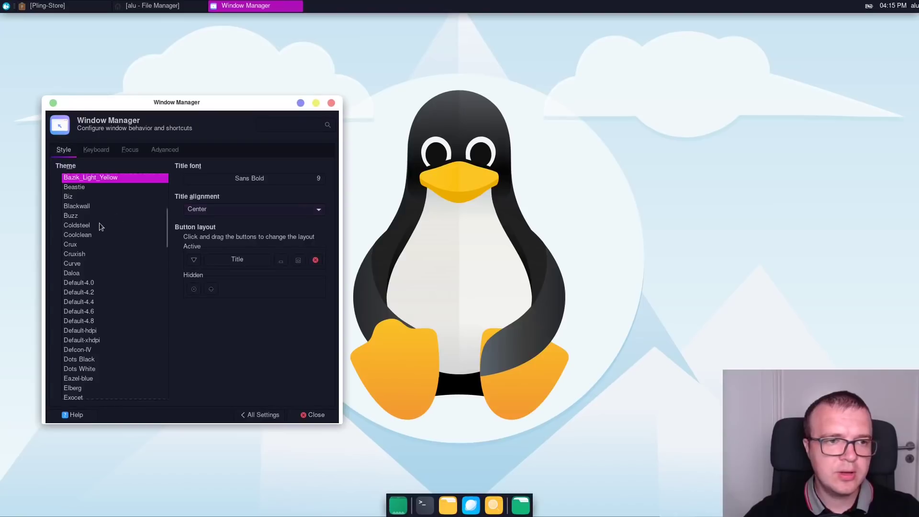
scroll(98, 282, "down", 20)
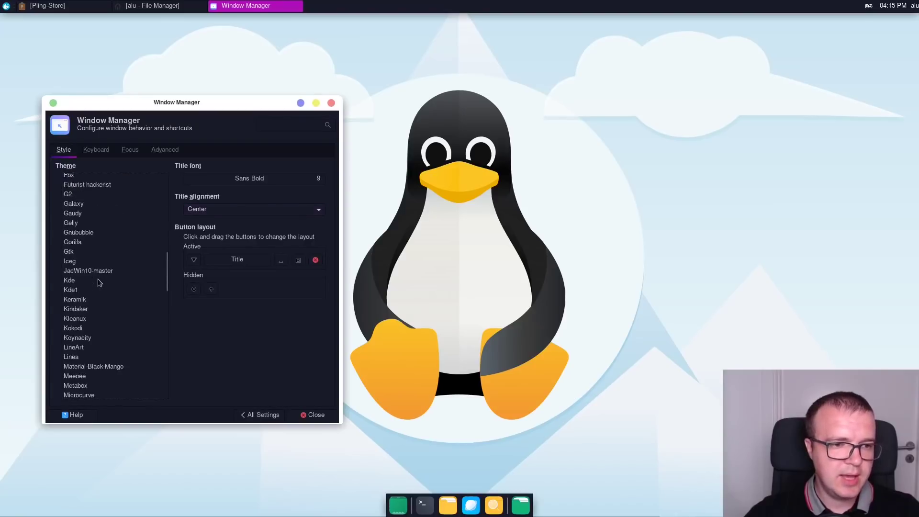
scroll(98, 282, "down", 6)
left_click(97, 277)
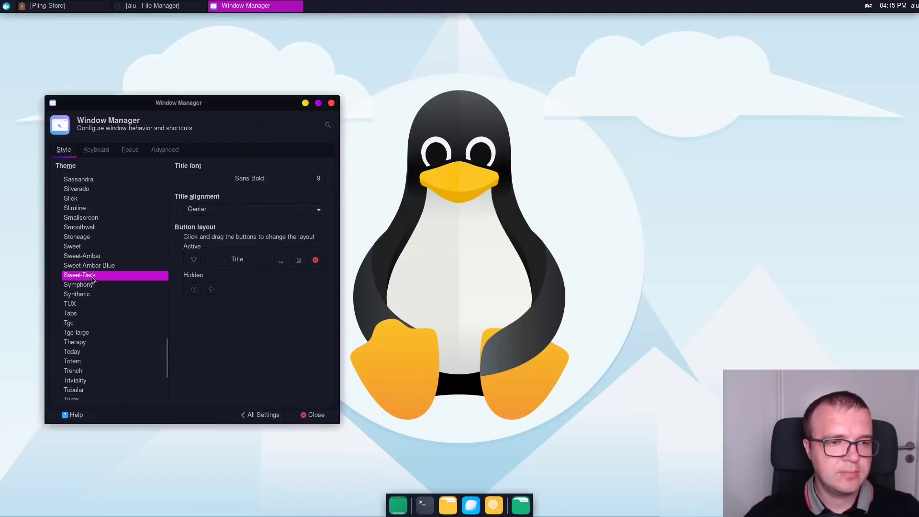
left_click(259, 414)
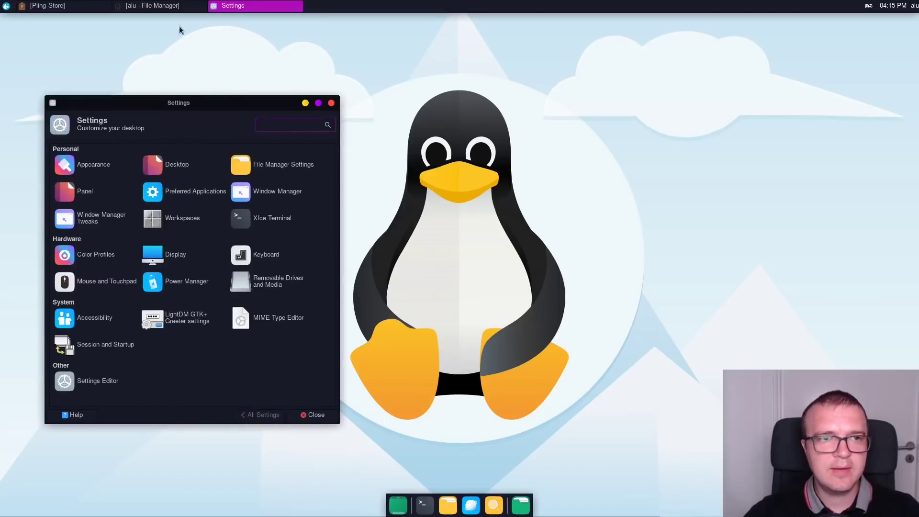
Set Material-Wallpaper.jpg from Pictures as the wallpaper, then return Thunar to the home folder.
left_click(172, 5)
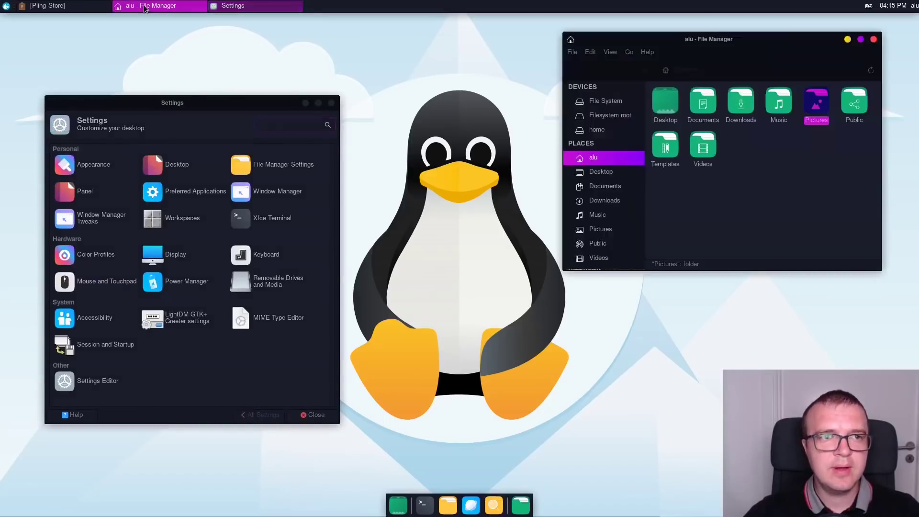
double_click(819, 100)
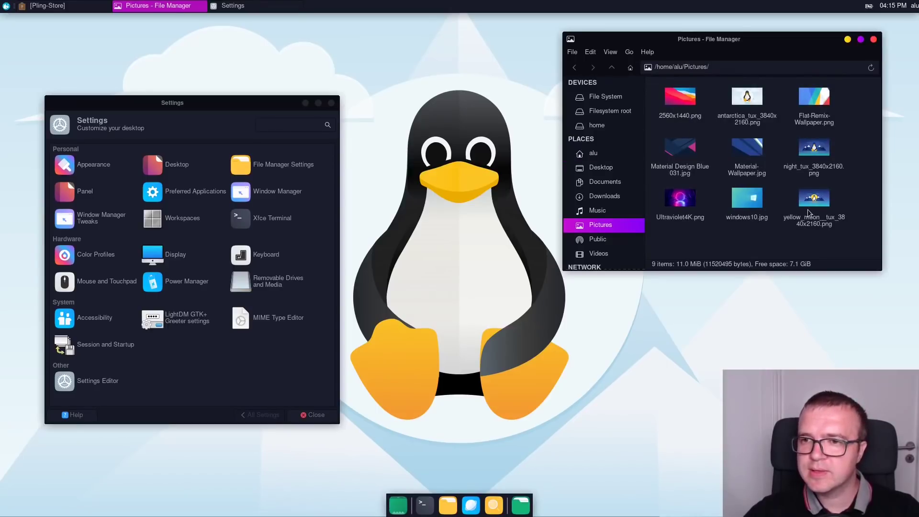
right_click(745, 155)
left_click(770, 230)
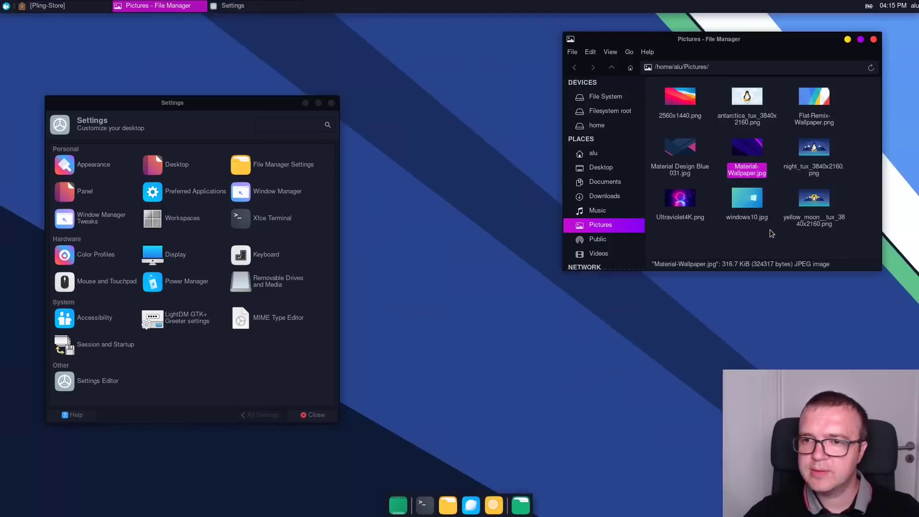
left_click_drag(808, 42, 823, 39)
left_click(617, 150)
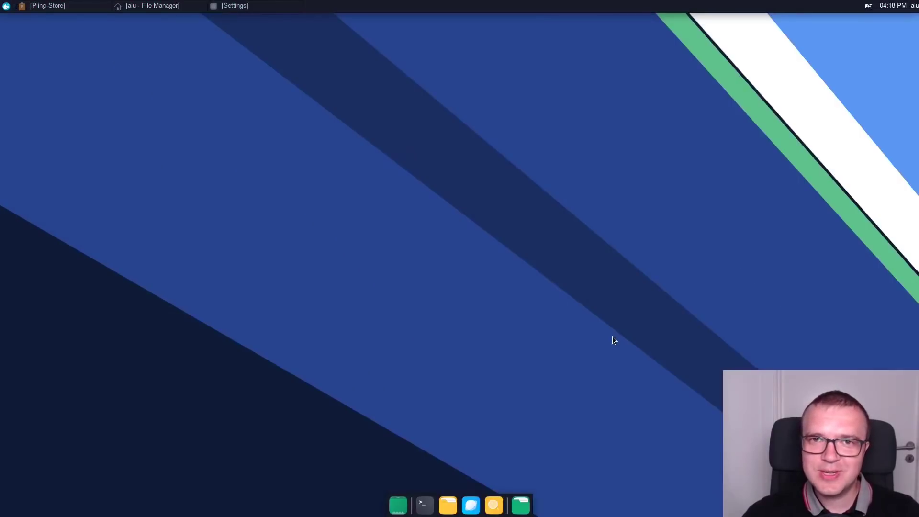
Install the Pandora Arc [oomox] theme from oomox-Pandora-Arc.zip.
left_click(70, 7)
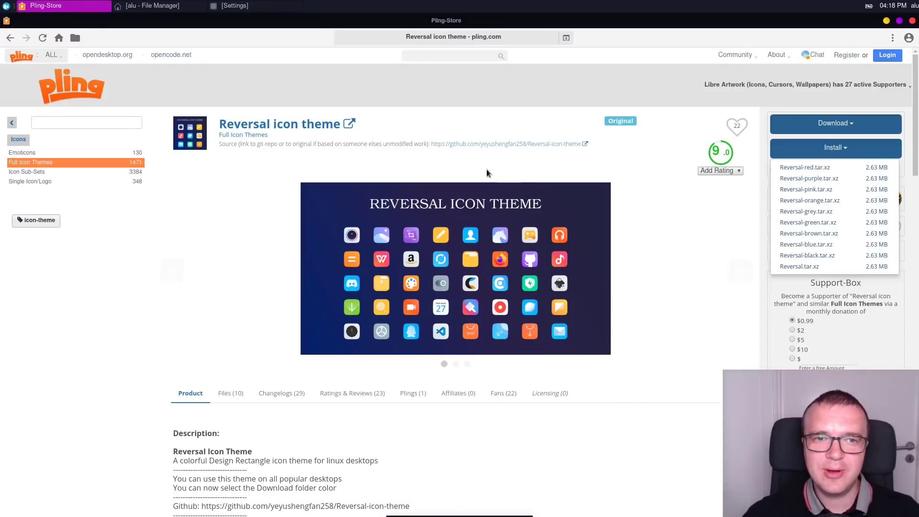
left_click(464, 59)
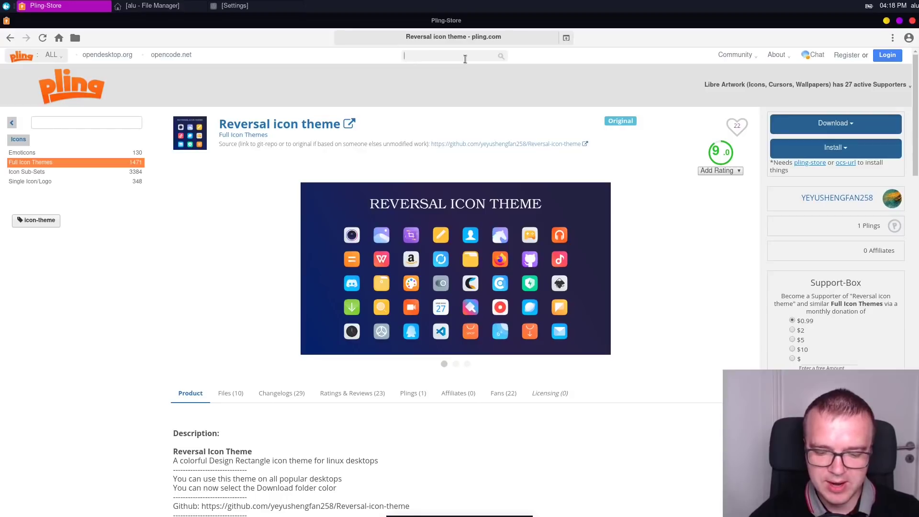
type("andora arc")
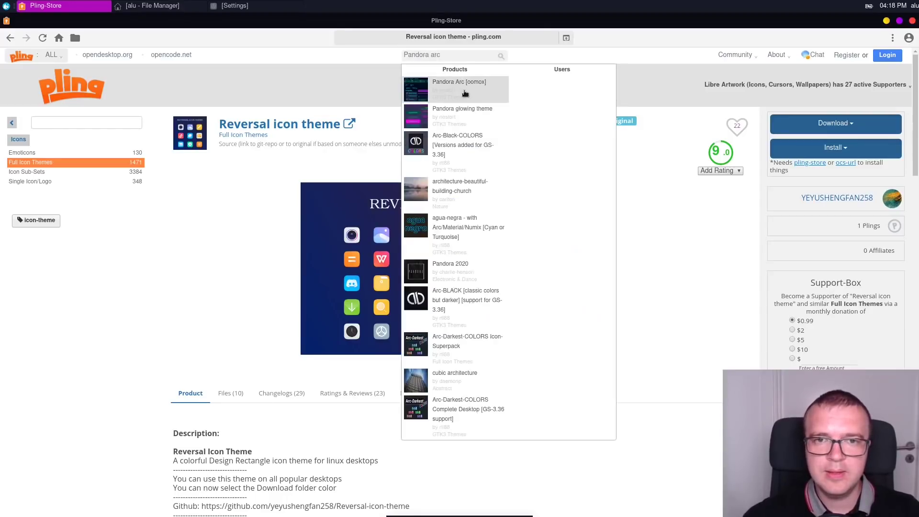
left_click(464, 95)
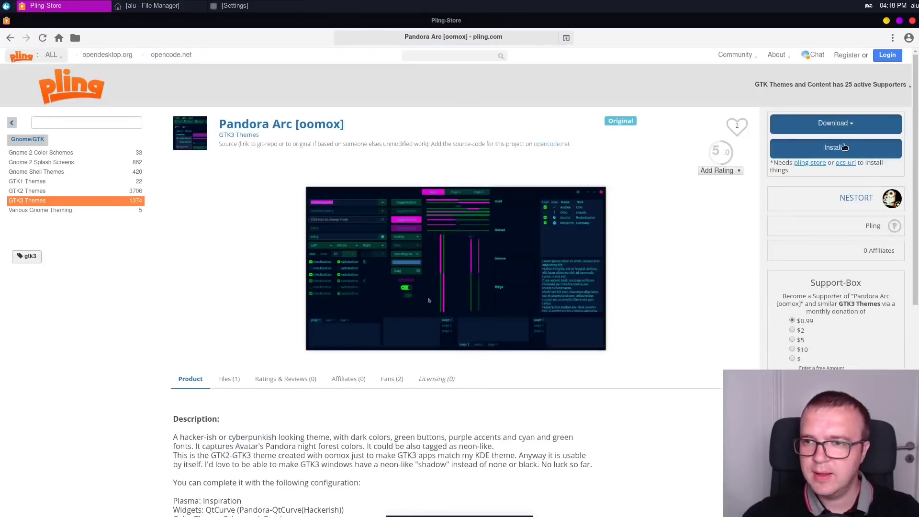
left_click(843, 146)
left_click(820, 174)
left_click(458, 279)
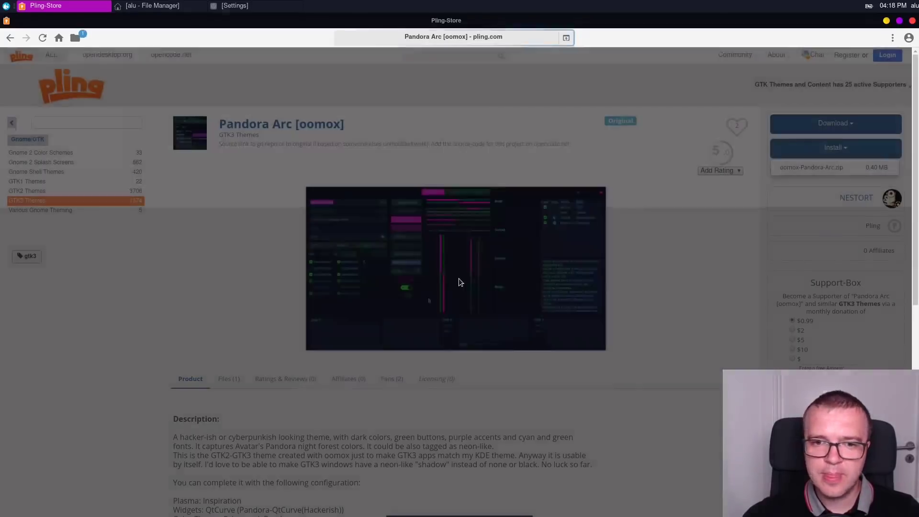
Search for Pandora lighter mater and install the Pandora glowing theme zip.
left_click(440, 60)
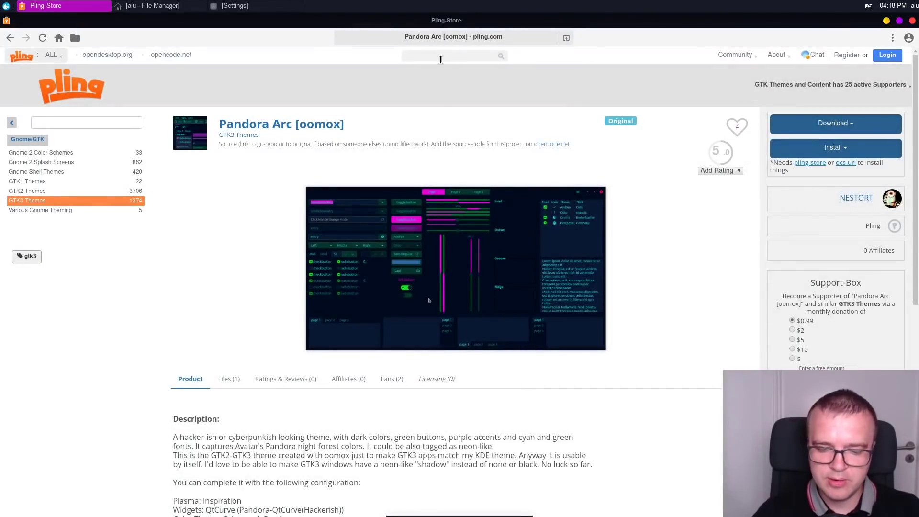
type("Pandora lighter mater")
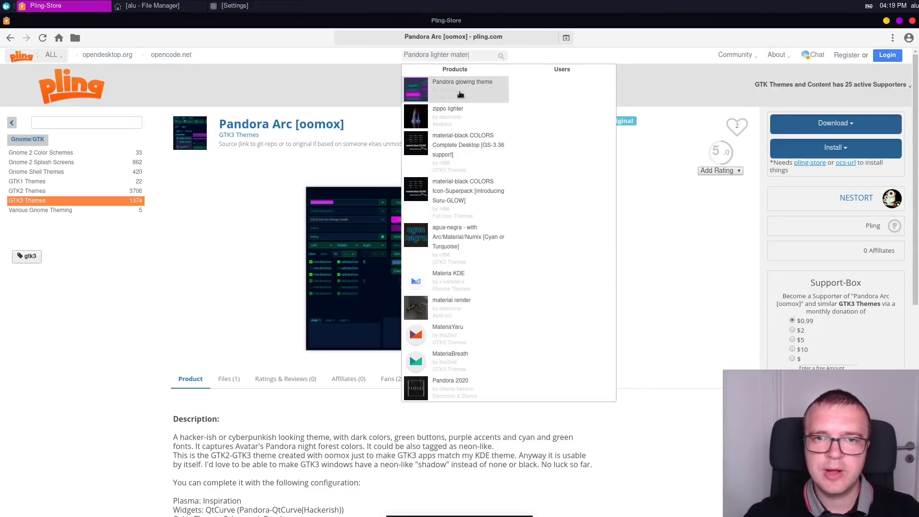
left_click(460, 94)
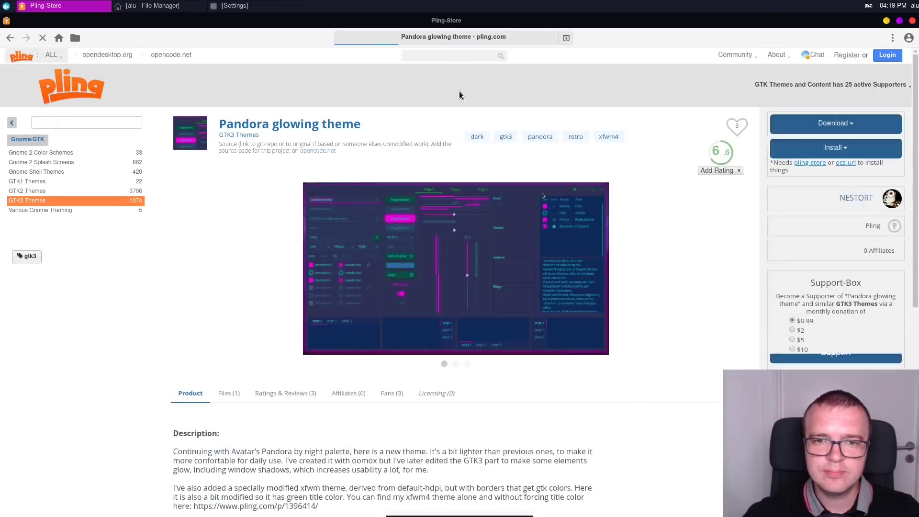
left_click(839, 151)
left_click(808, 168)
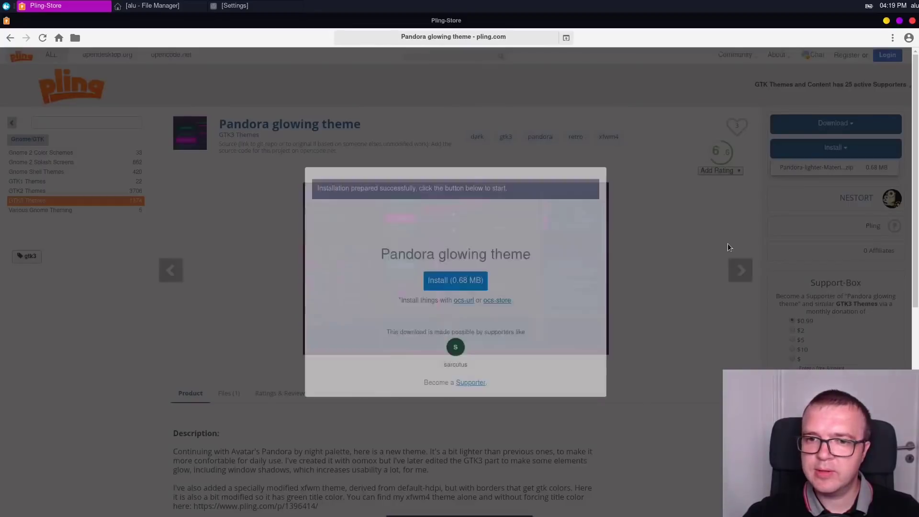
left_click(468, 283)
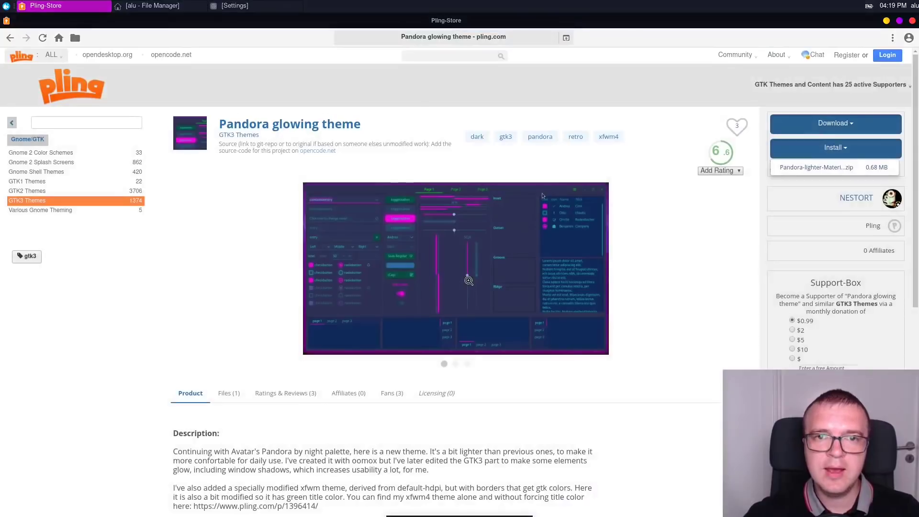
left_click(418, 54)
Install the Candy icons theme from candy-icons.tar.xz.
type("candy")
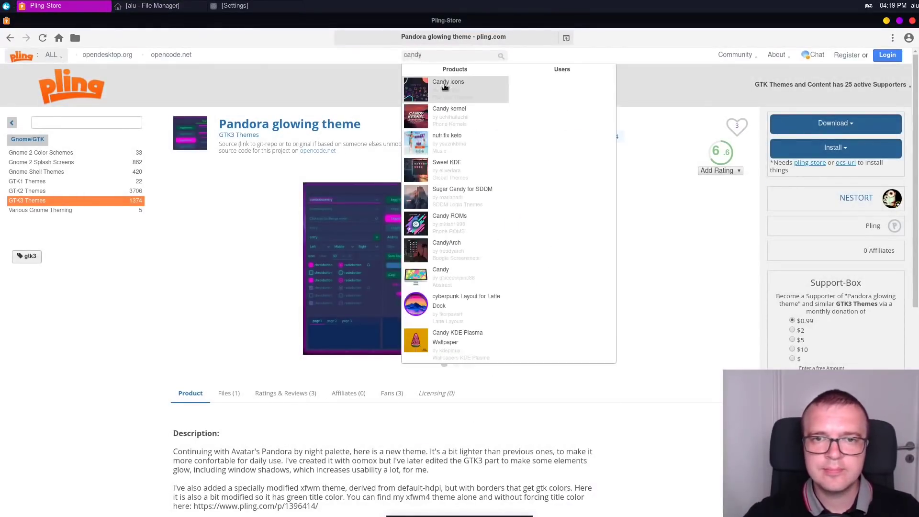
left_click(445, 86)
left_click(833, 148)
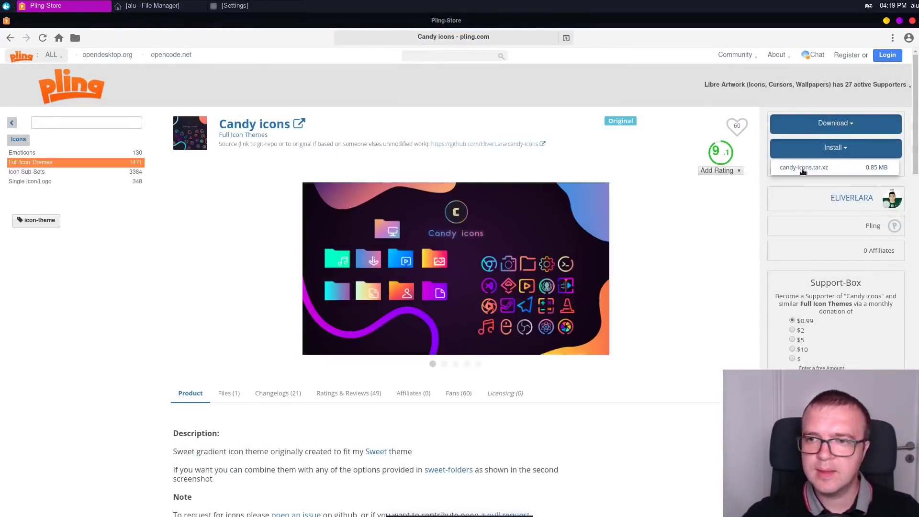
left_click(803, 168)
left_click(467, 280)
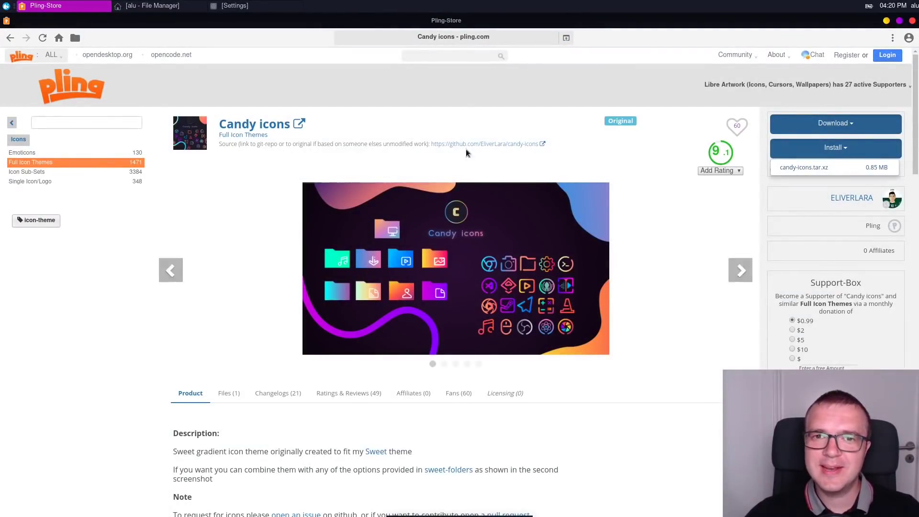
Install FossaCursors.tar.gz, minimize Pling Store, and bring Settings back up.
left_click(448, 56)
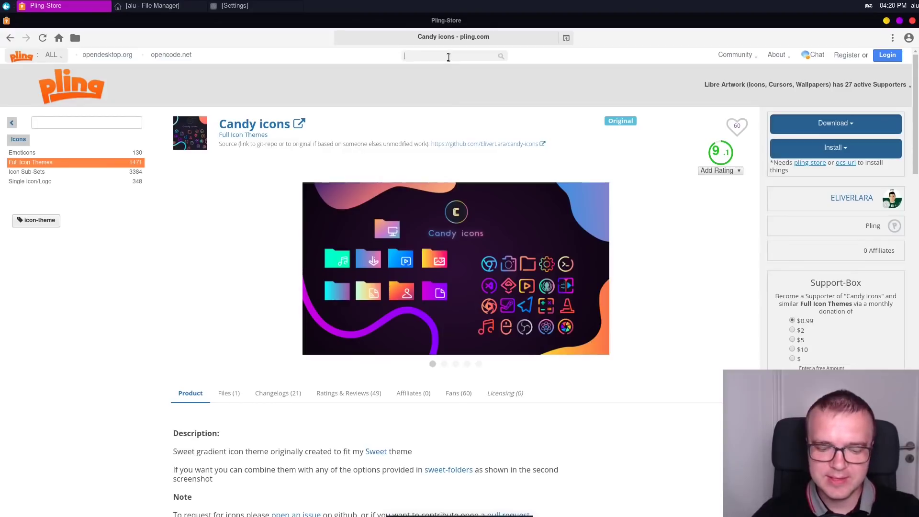
type("Fossa Cursors")
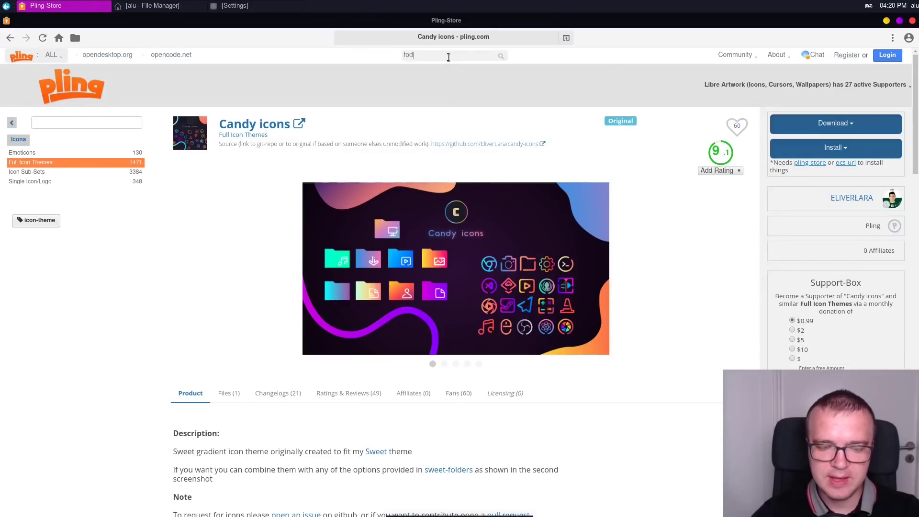
key("Return")
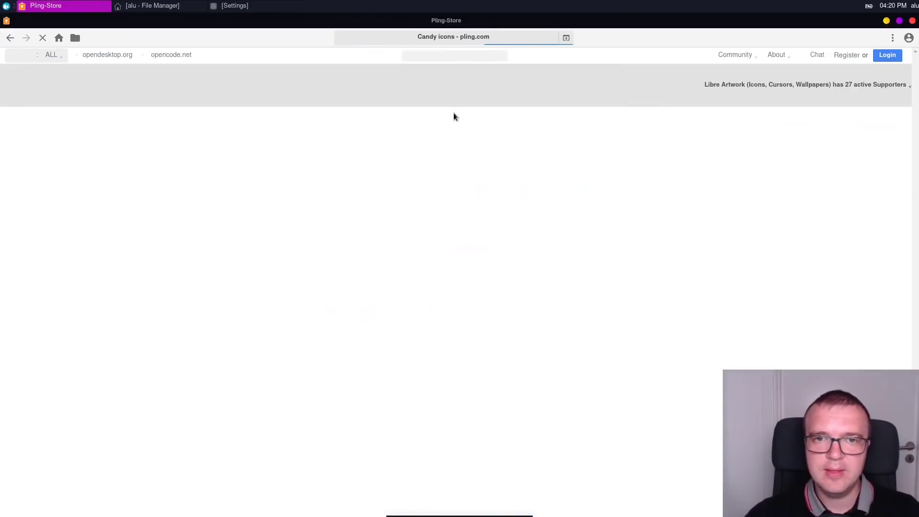
left_click(843, 153)
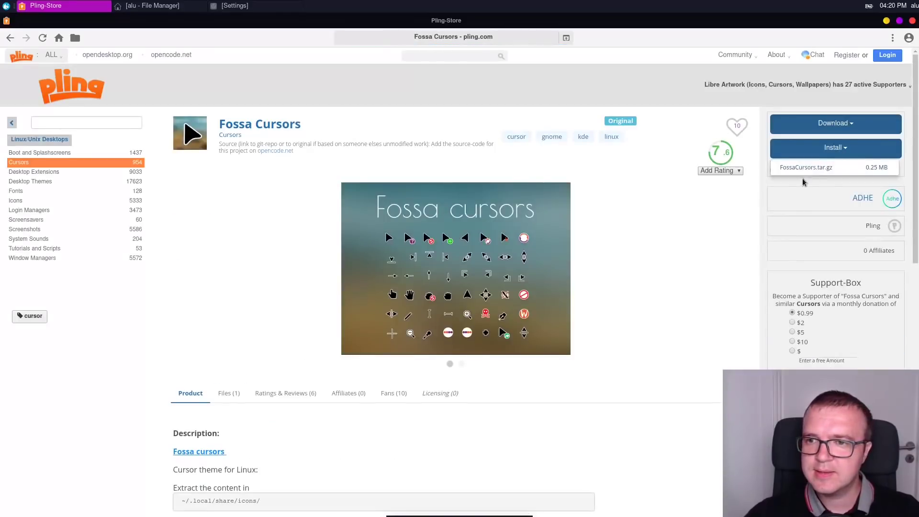
left_click(809, 168)
left_click(451, 285)
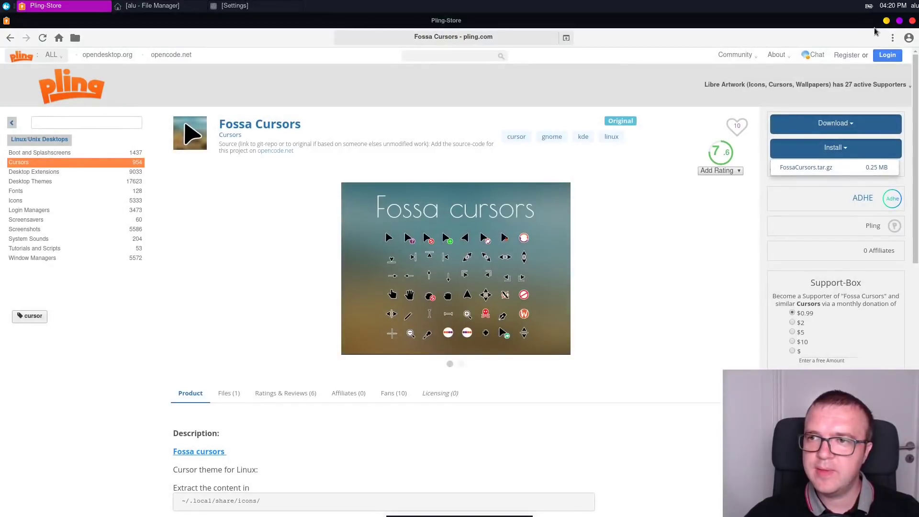
left_click(886, 21)
left_click(218, 7)
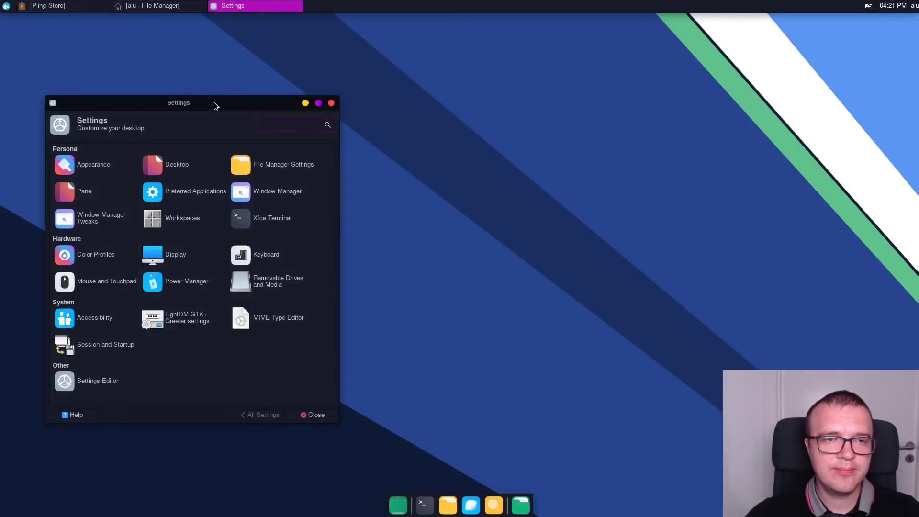
Apply the Pandora-lighter-Materia-glowing style and the candy-icons icon theme in Appearance.
left_click(95, 164)
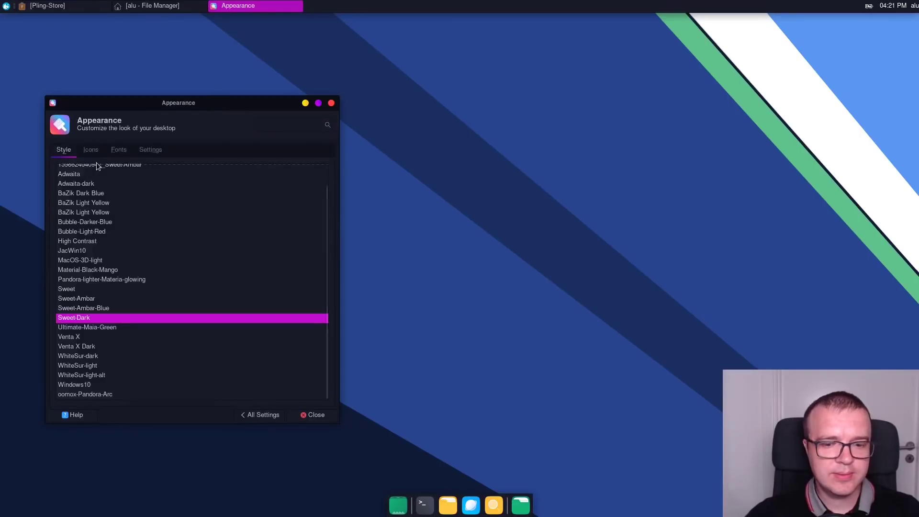
scroll(100, 278, "up", 1)
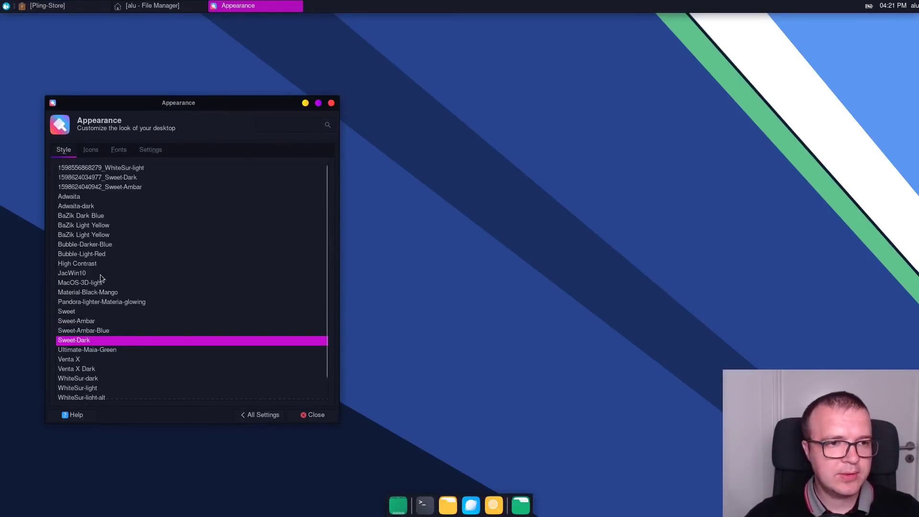
left_click(102, 303)
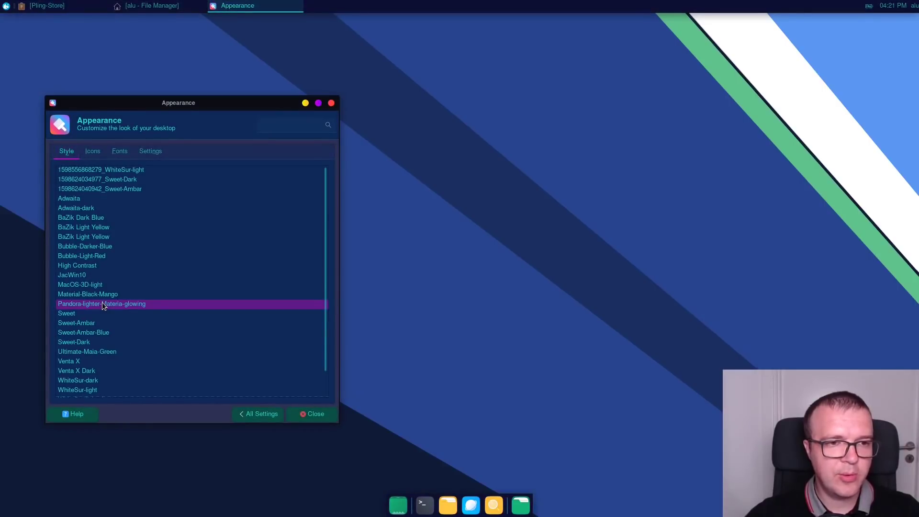
left_click(93, 151)
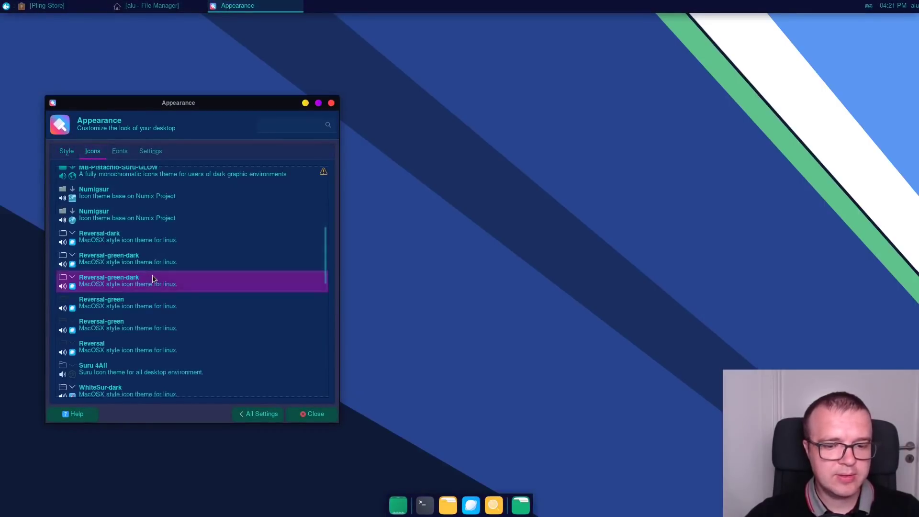
scroll(144, 326, "down", 10)
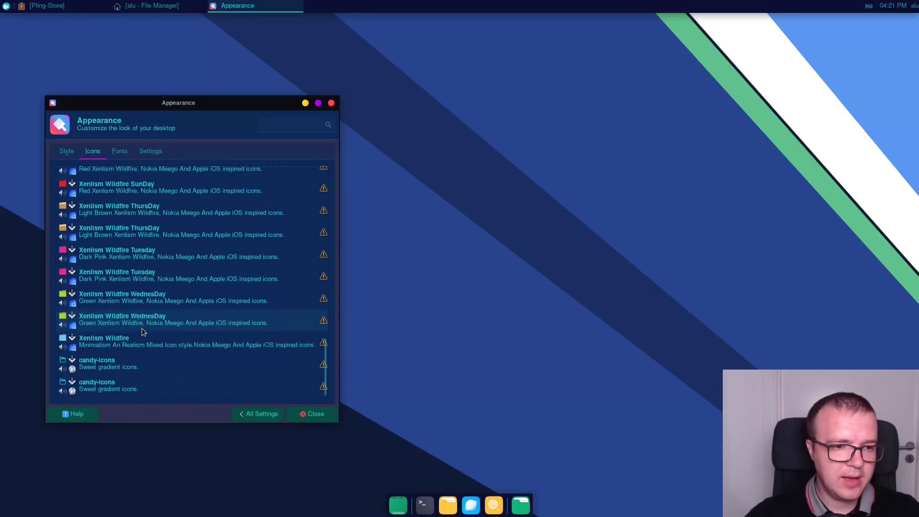
left_click(108, 387)
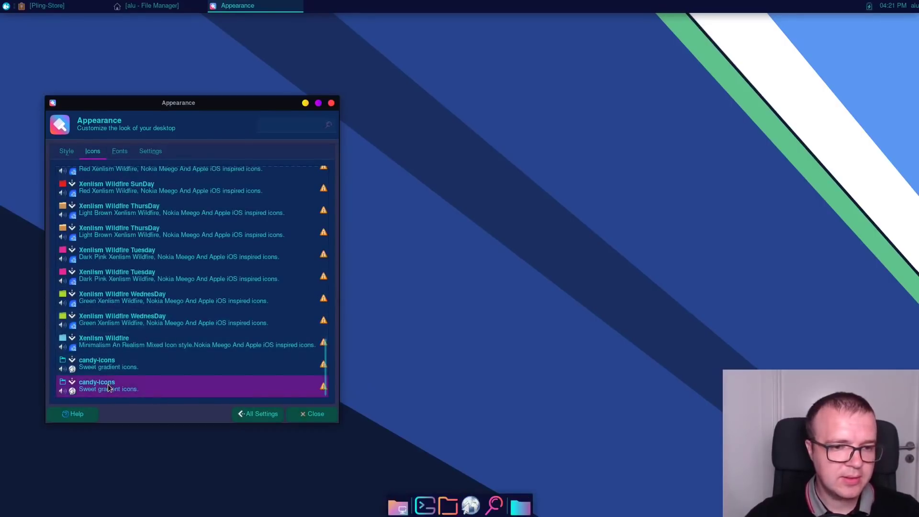
left_click(248, 414)
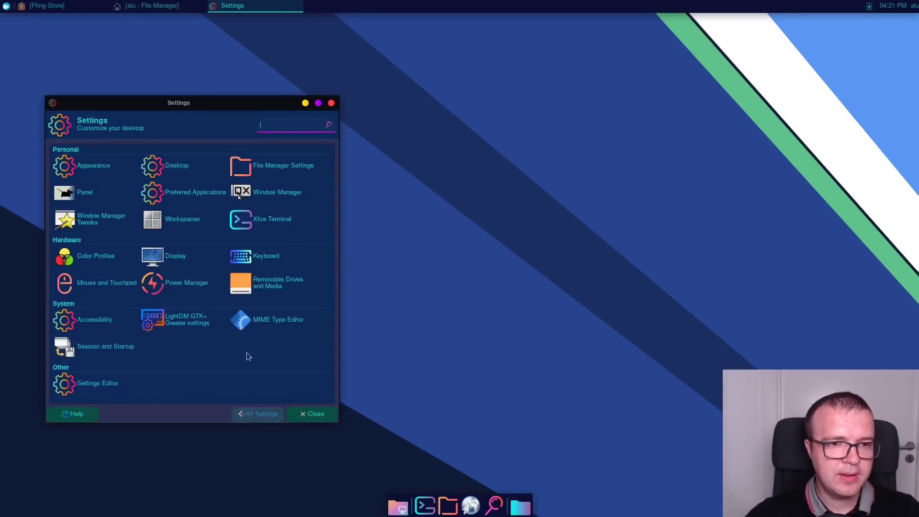
Set the Window Manager theme to Pandora-lighter-Materia-glowing and return to All Settings.
left_click(279, 194)
scroll(115, 297, "up", 8)
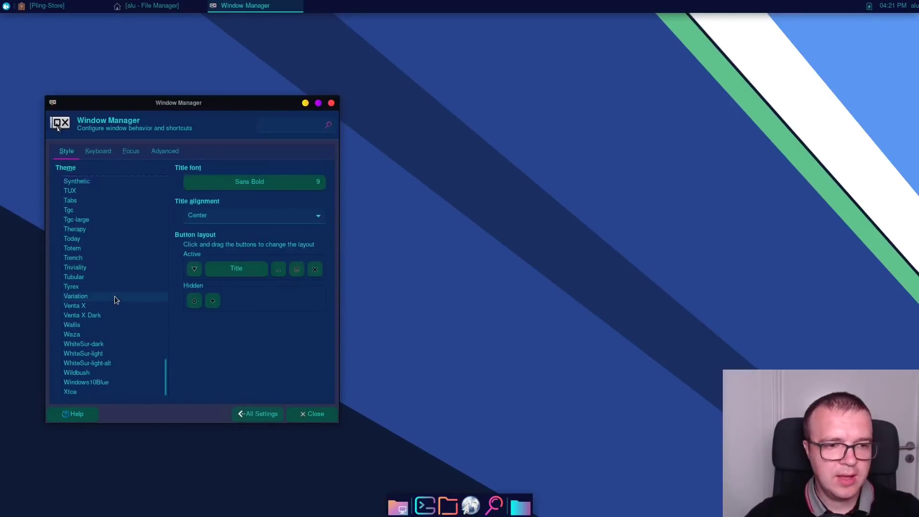
scroll(114, 296, "up", 3)
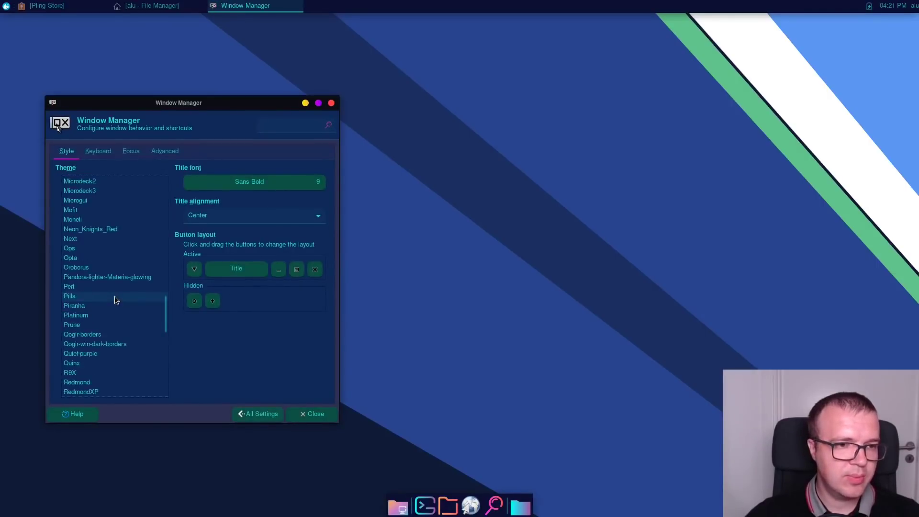
left_click(111, 279)
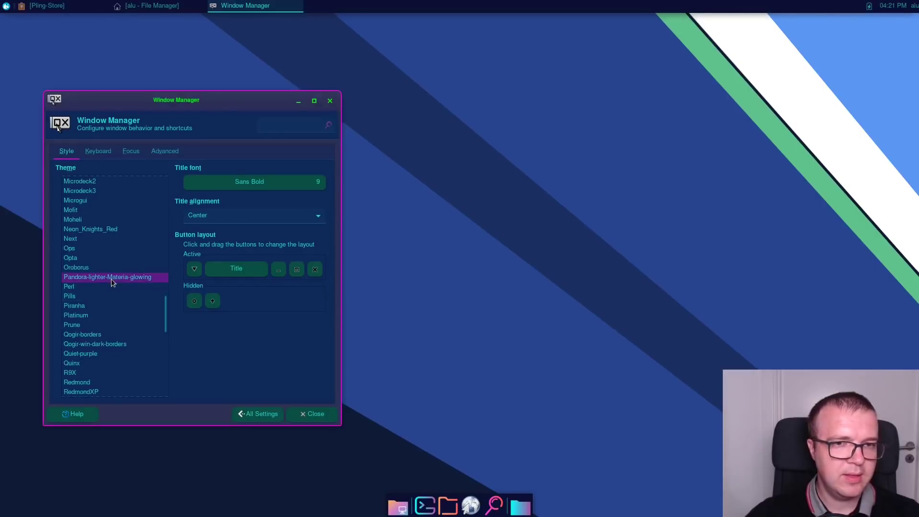
left_click(263, 415)
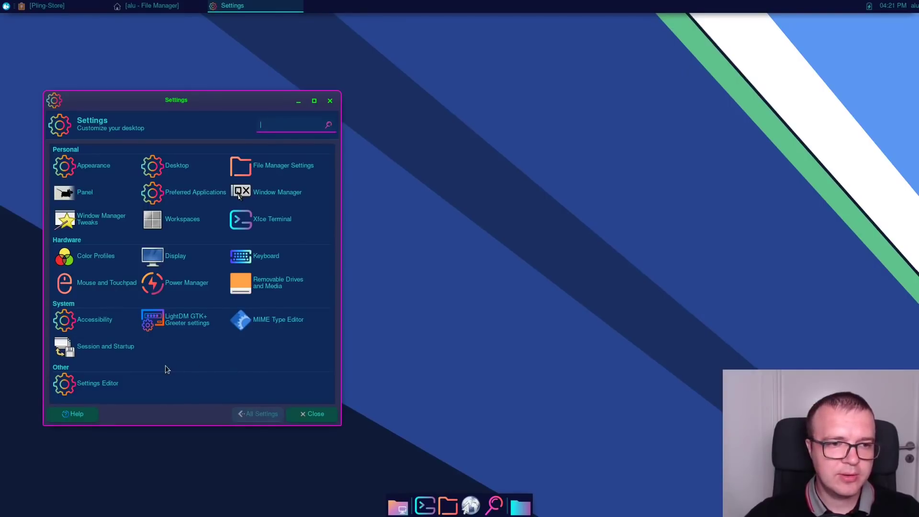
Pick FossaCursors on the Mouse and Touchpad Theme tab, then go back to All Settings.
left_click(102, 285)
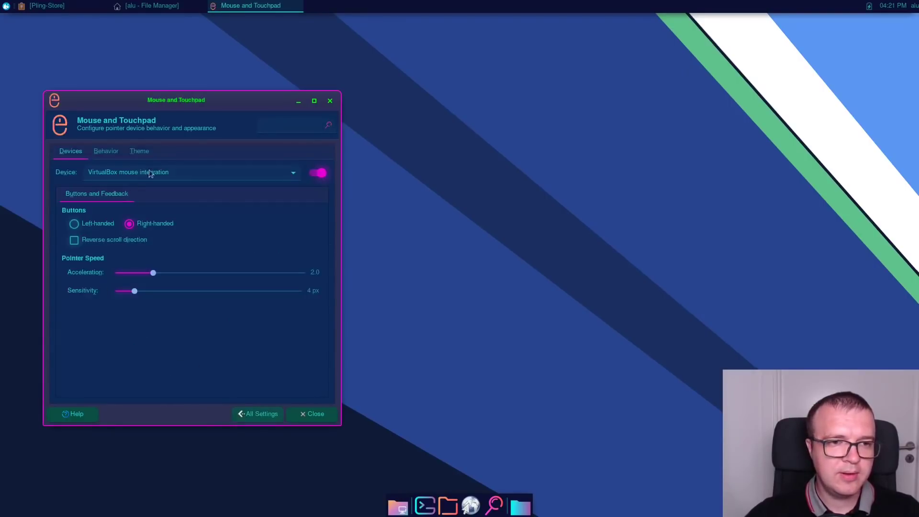
left_click(145, 154)
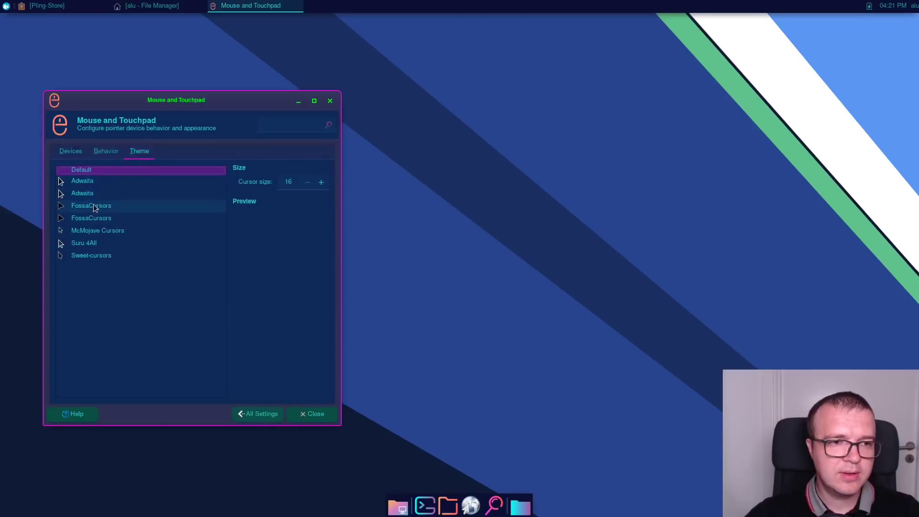
left_click(95, 219)
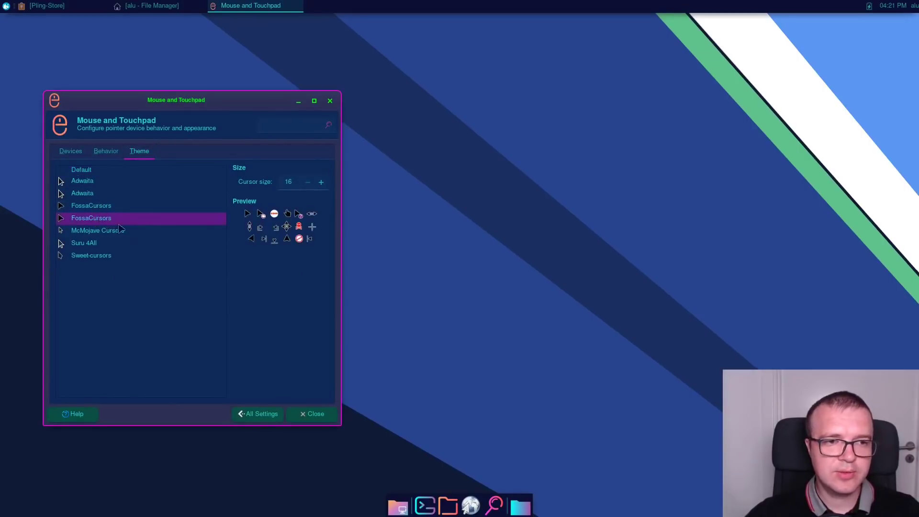
left_click(254, 415)
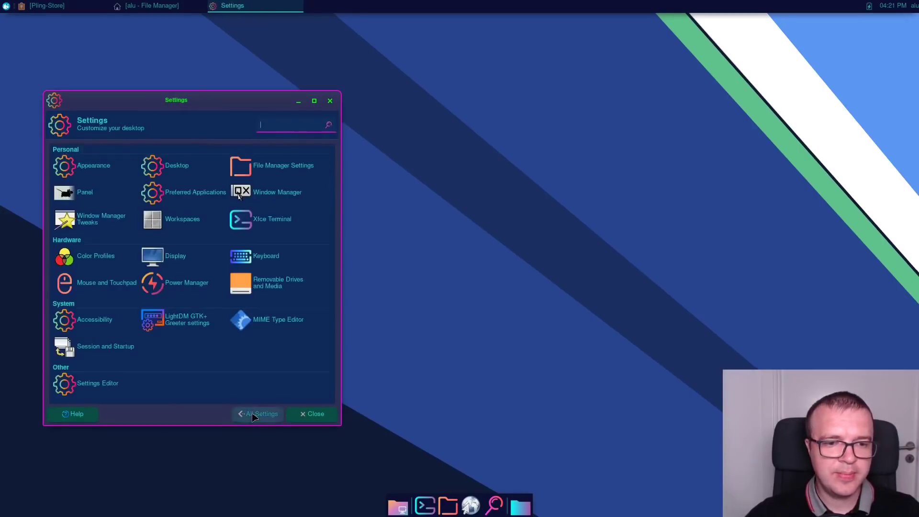
Set Pictures/Ultraviolet4K.png as the desktop wallpaper from Thunar, then return to the home folder.
left_click(148, 6)
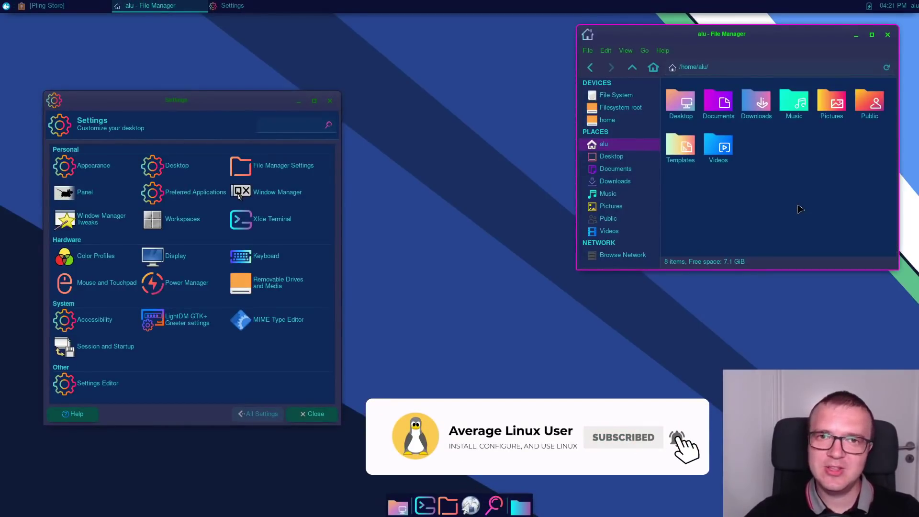
double_click(831, 101)
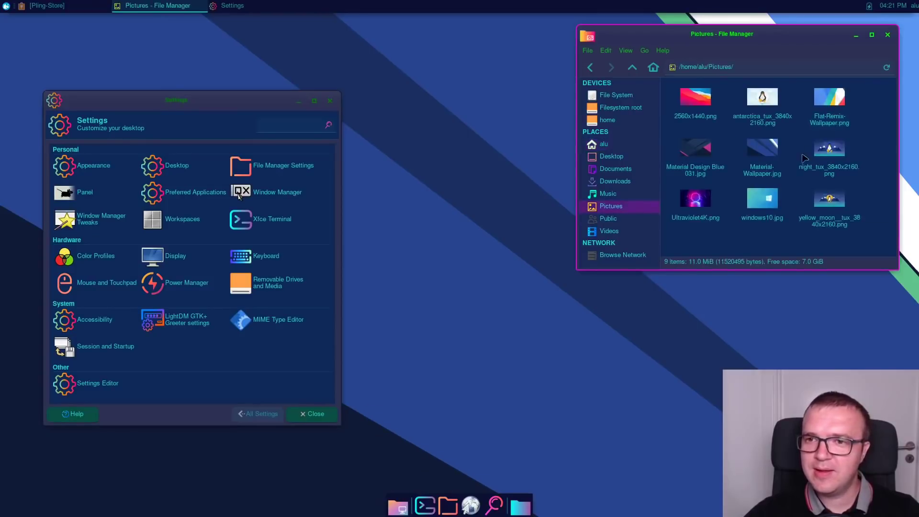
left_click(697, 202)
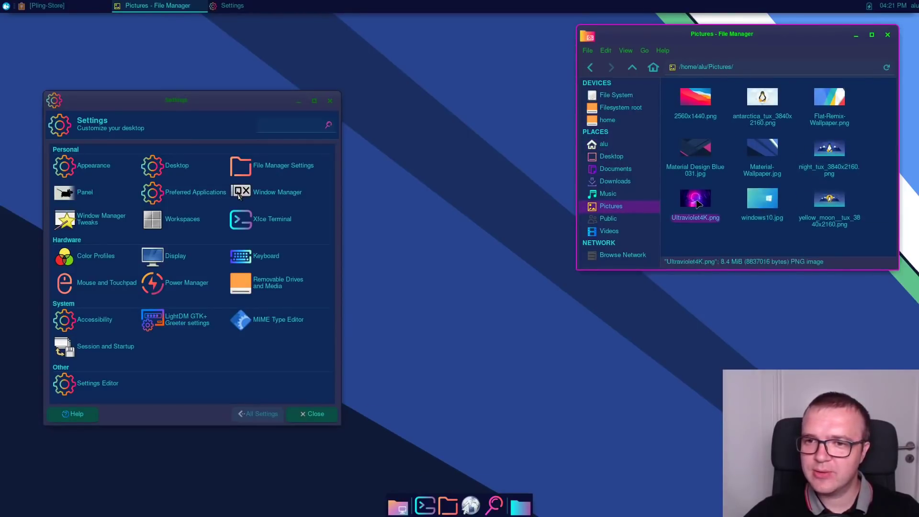
right_click(698, 203)
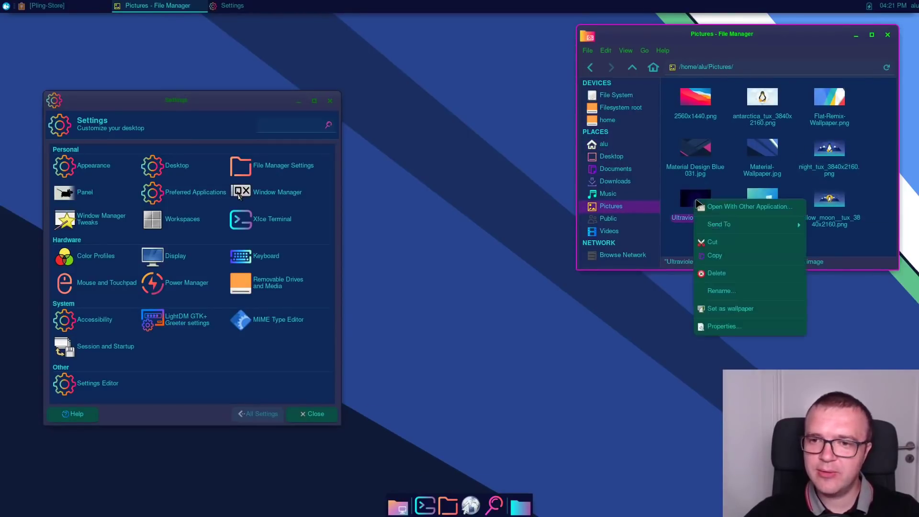
left_click(724, 311)
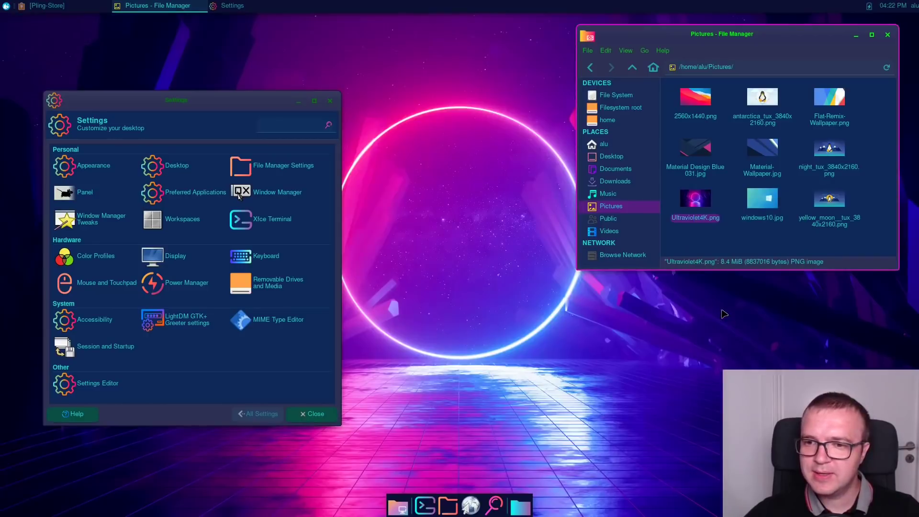
left_click(604, 144)
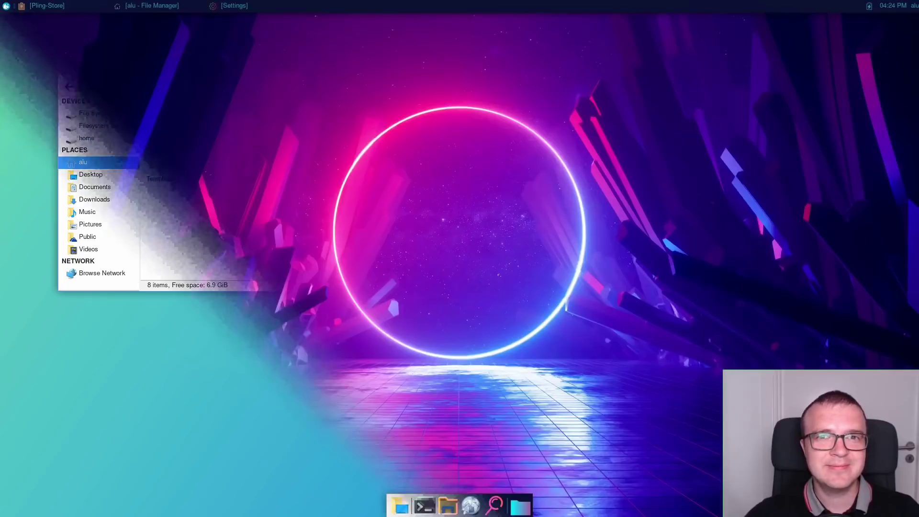
Narrow the Windows 10 results to GTK3 Themes and install the first Windows 10 GTK archive.
left_click(70, 6)
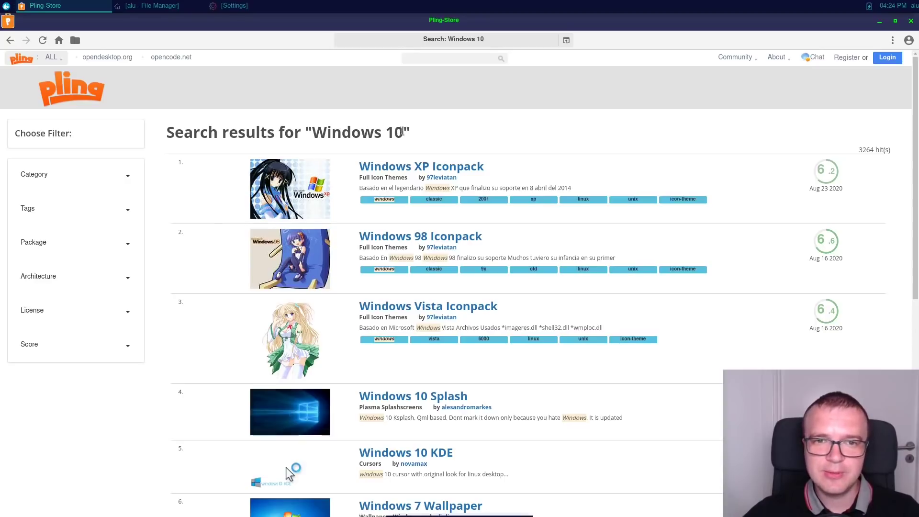
left_click(53, 174)
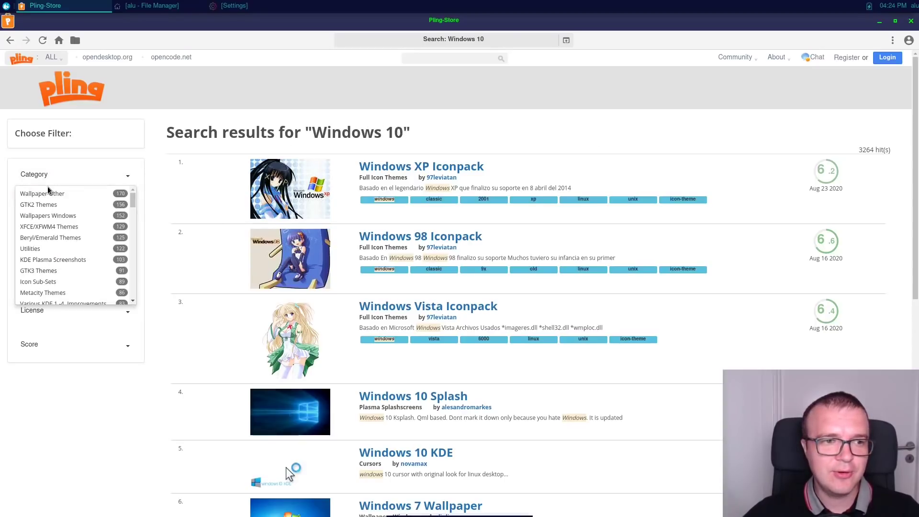
left_click(38, 271)
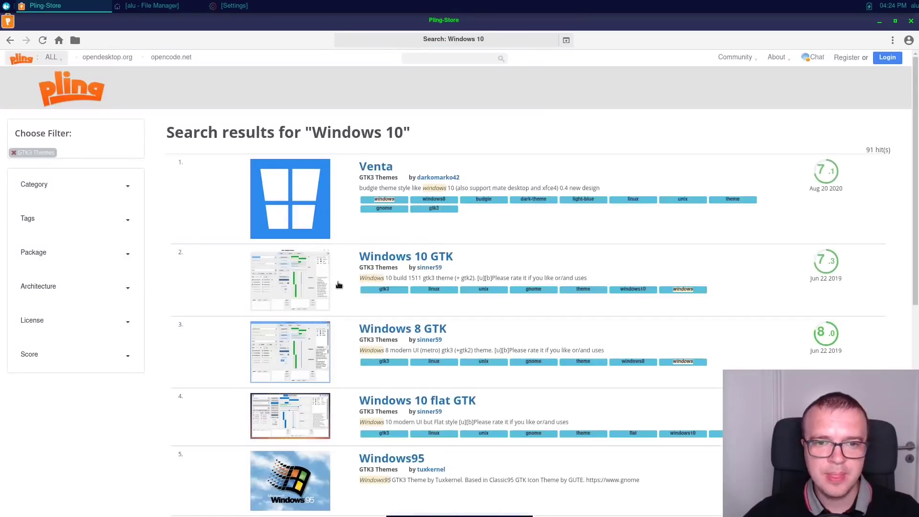
left_click(428, 258)
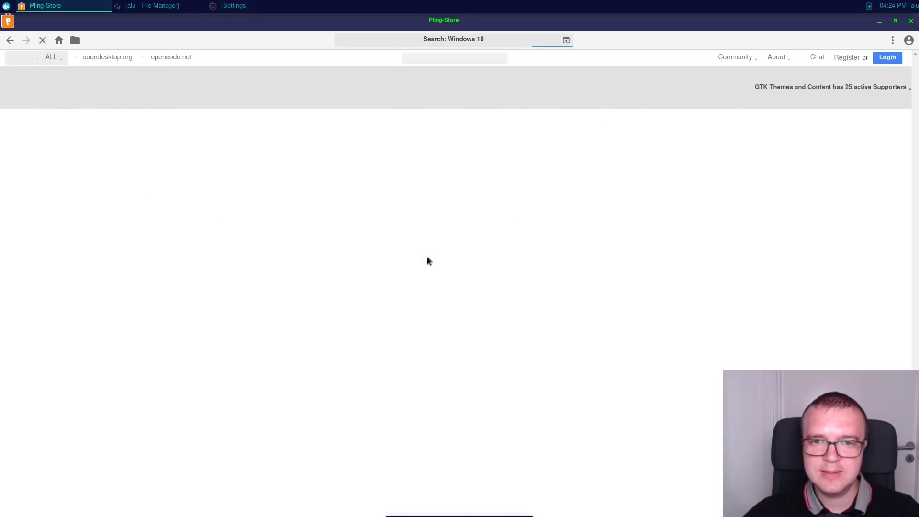
left_click(845, 152)
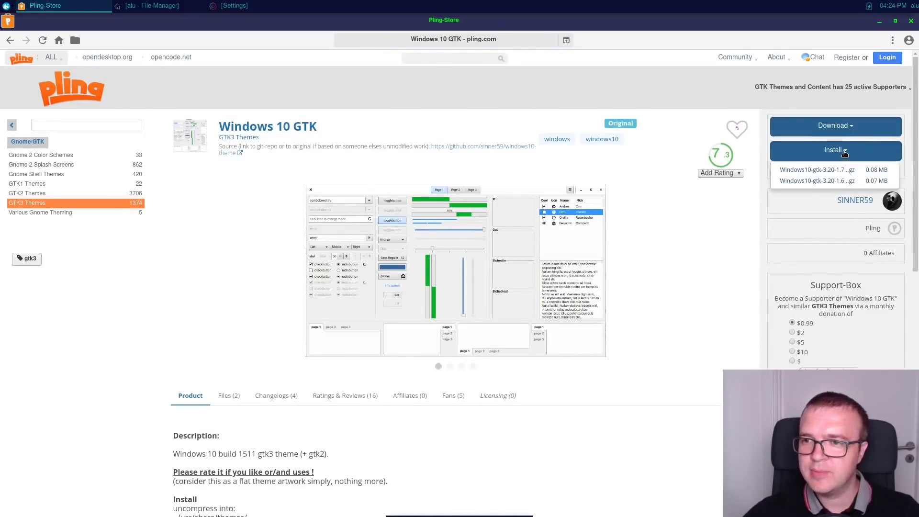
left_click(816, 170)
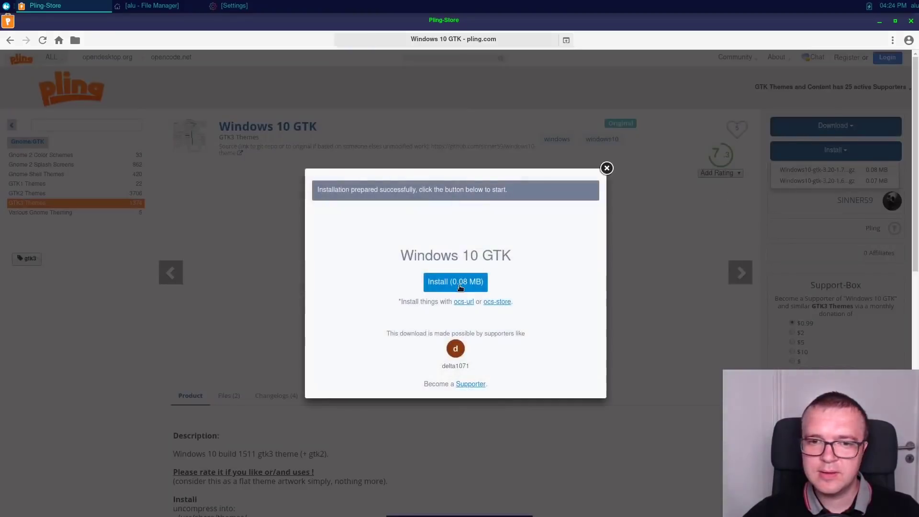
left_click(605, 168)
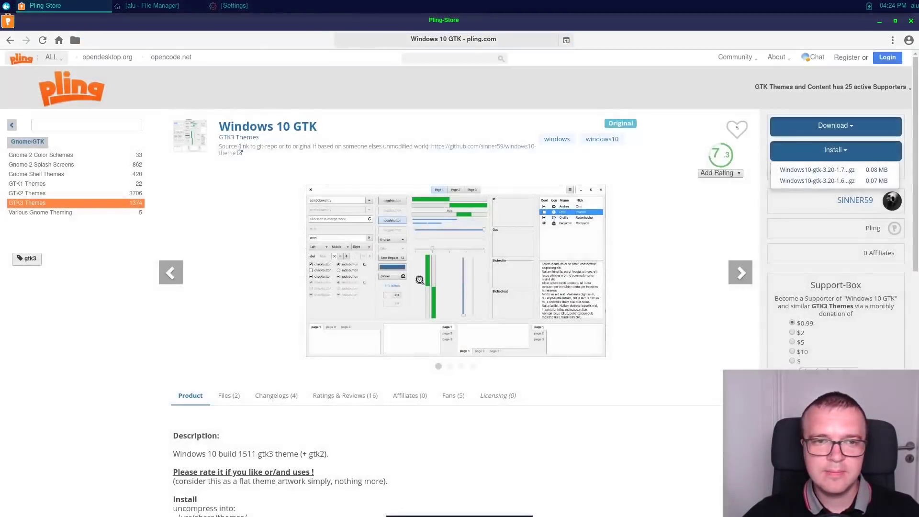
Install Windows10Blue.tar.gz from the XFCE/XFWM4 Themes results, then paste a Windows 10 icon pack search.
left_click(10, 41)
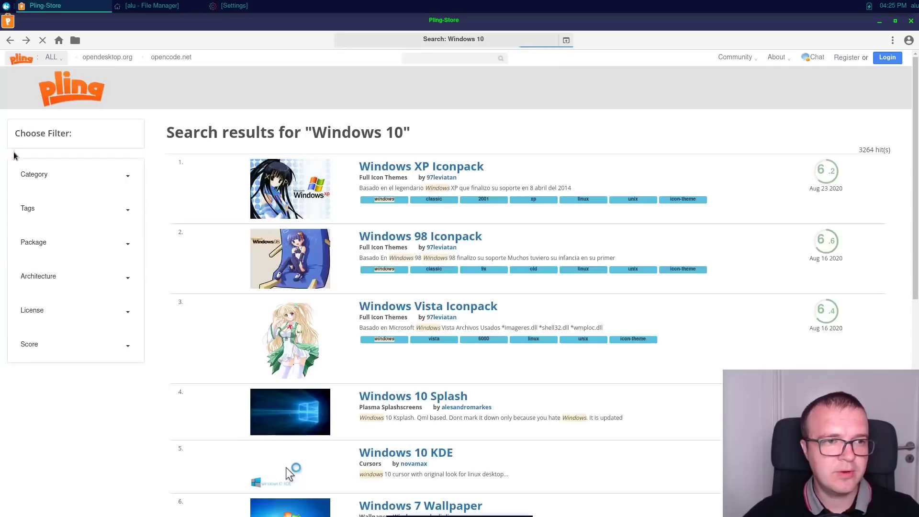
left_click(45, 176)
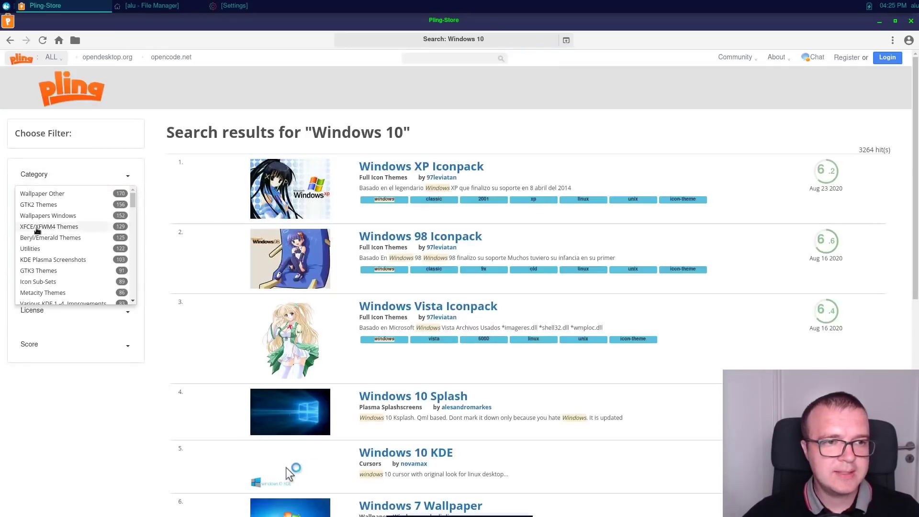
left_click(49, 228)
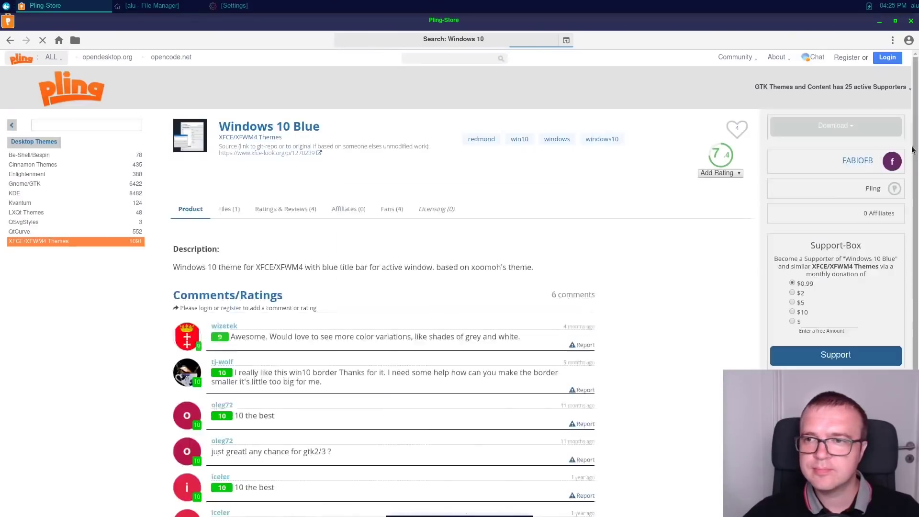
left_click(845, 151)
left_click(821, 173)
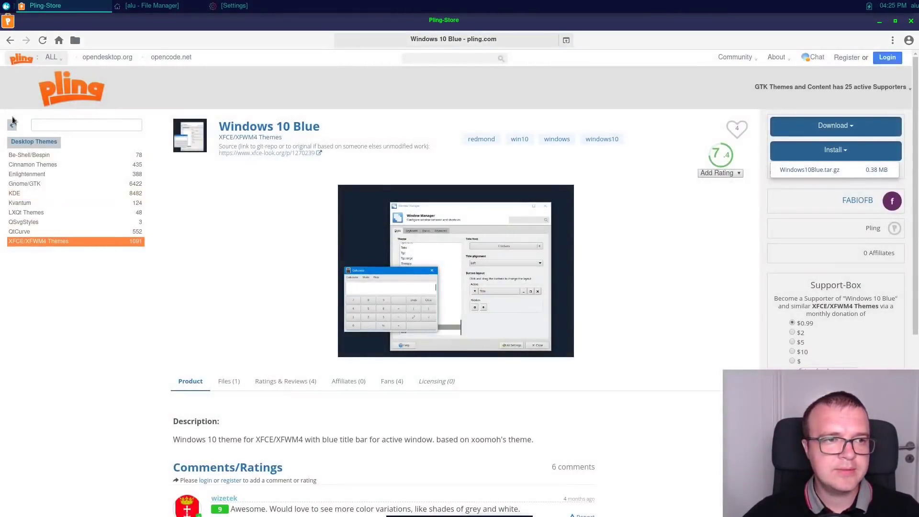
left_click(11, 125)
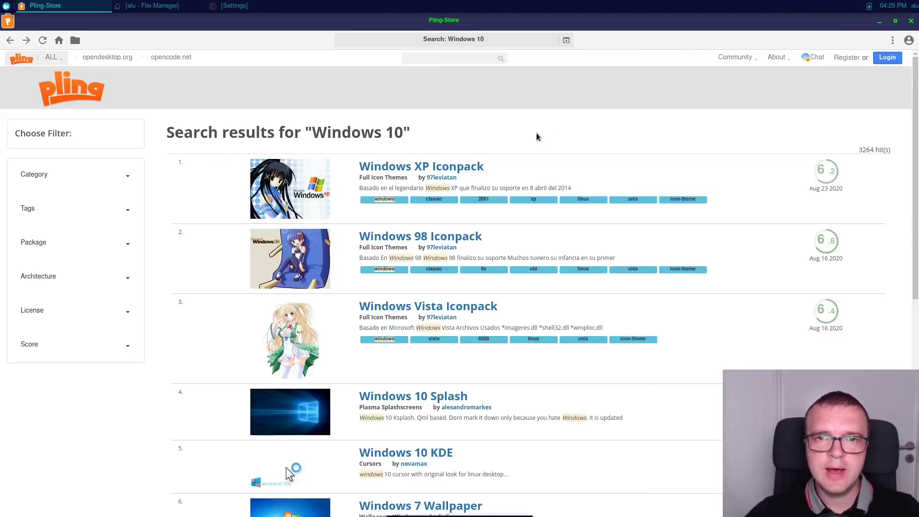
type("Windows 10 icon pack for all linux Distros")
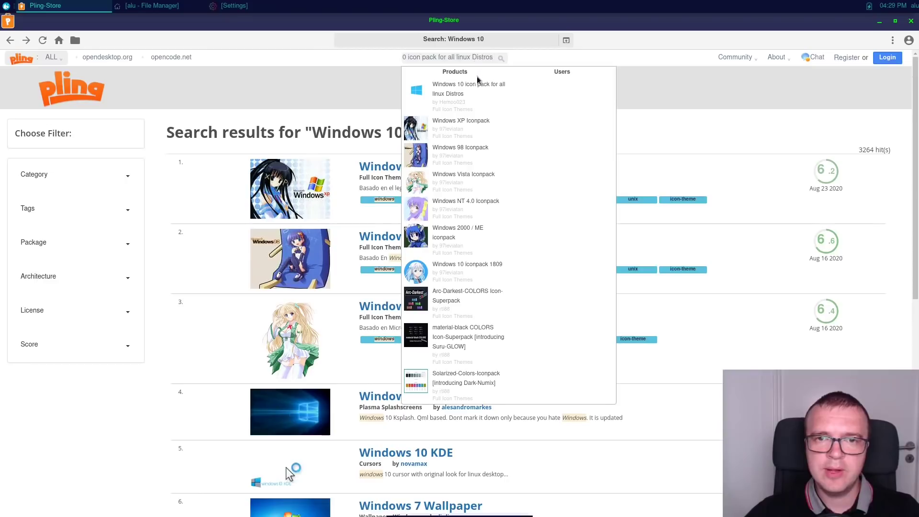
Install master.zip of the Windows 10 icon pack for all linux Distros.
left_click(467, 89)
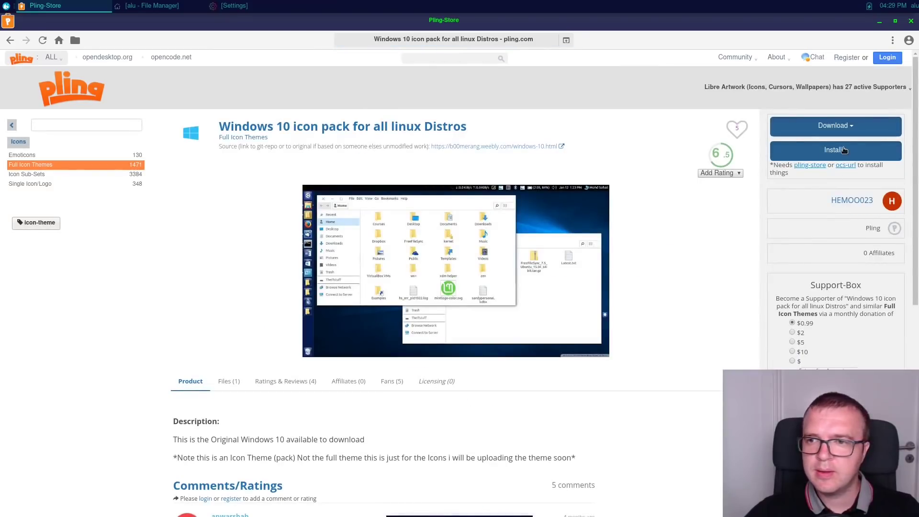
left_click(844, 151)
left_click(798, 171)
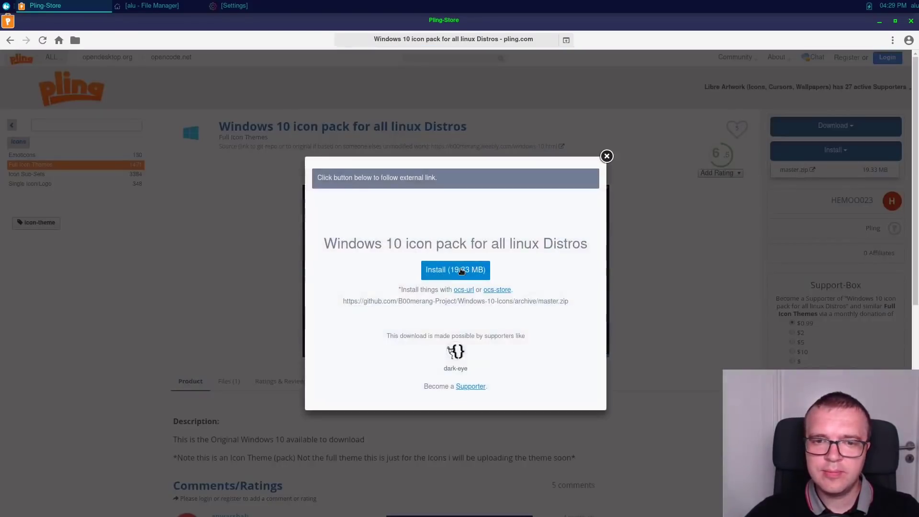
left_click(462, 271)
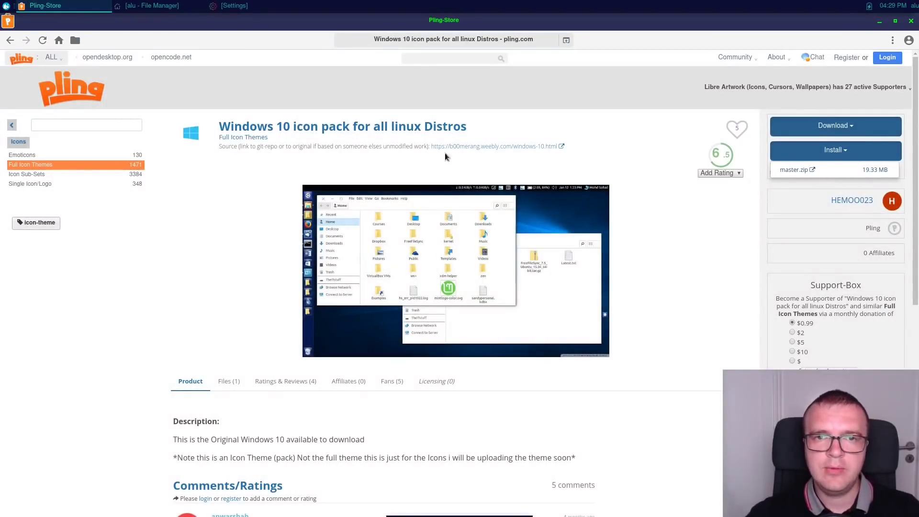
Search for 'JacWin' and install the JacWin10 theme's master.zip package.
left_click(435, 56)
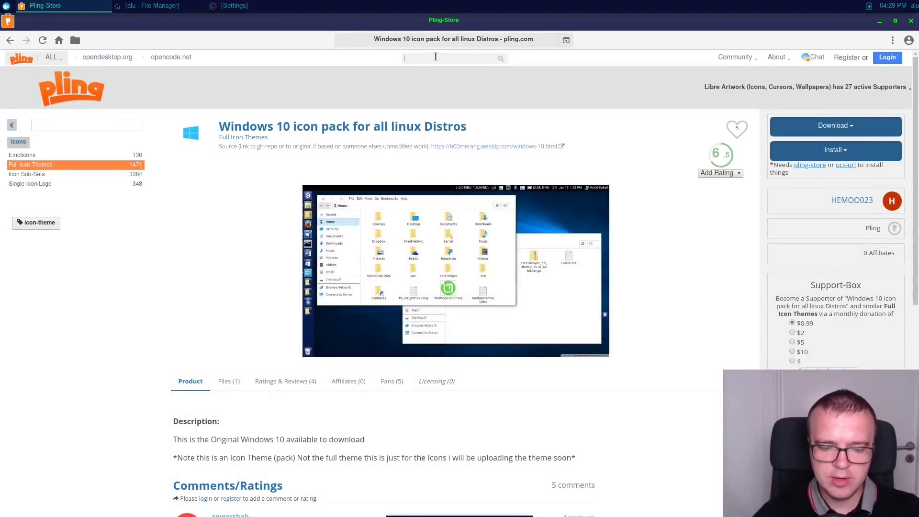
type("JacWin")
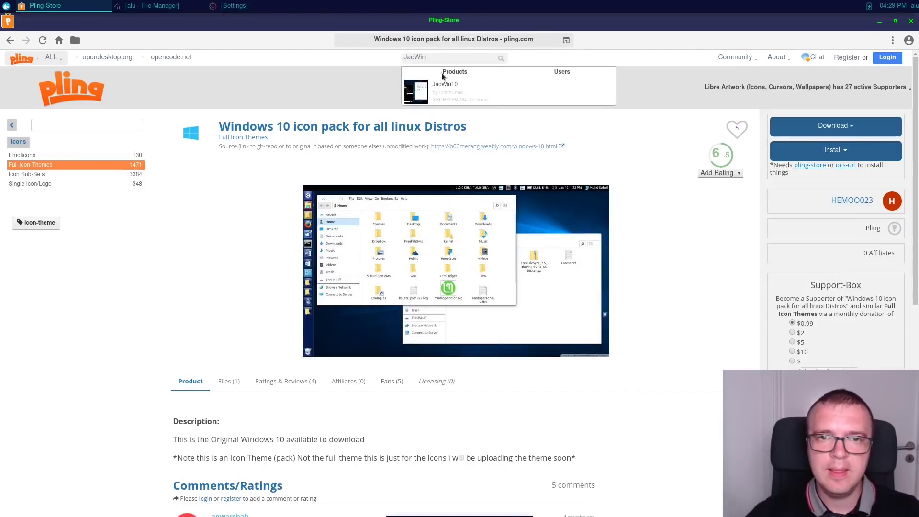
left_click(440, 89)
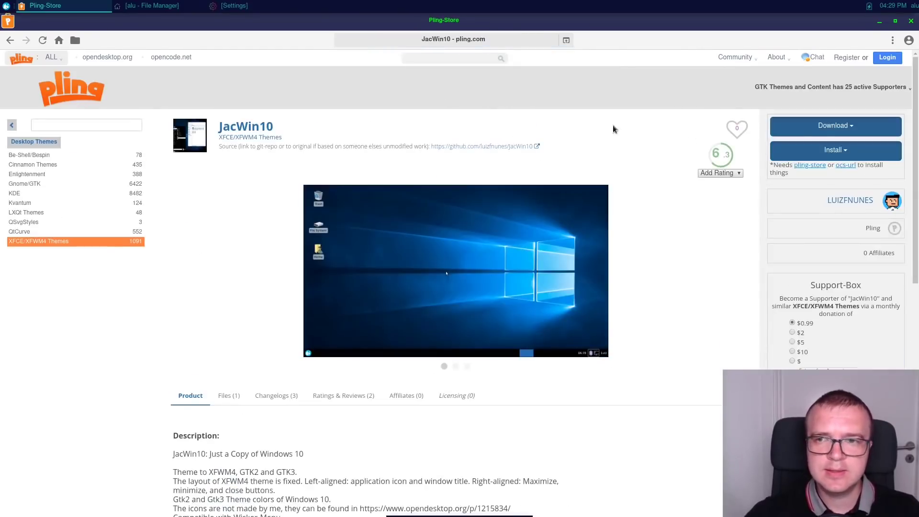
left_click(836, 151)
left_click(792, 170)
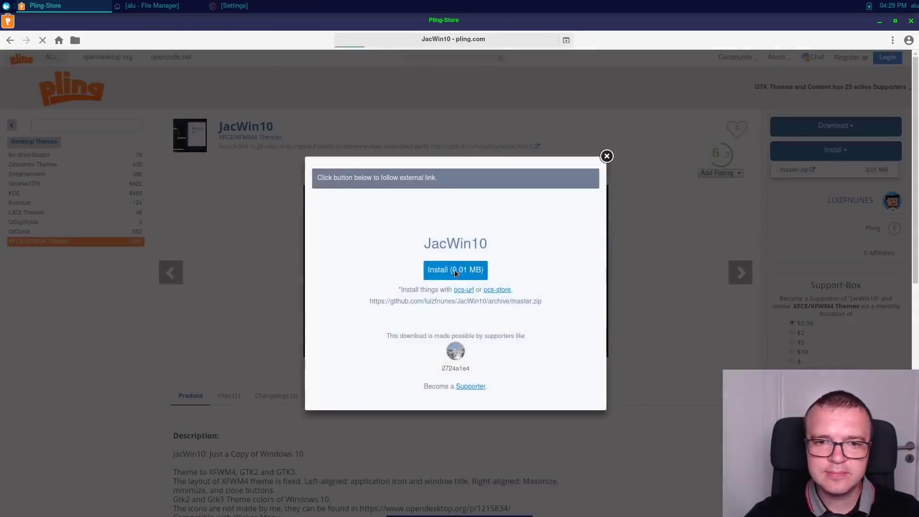
left_click(837, 70)
Set the Appearance style to Windows10 and the icons to Windows 10, then return to All Settings.
left_click(879, 21)
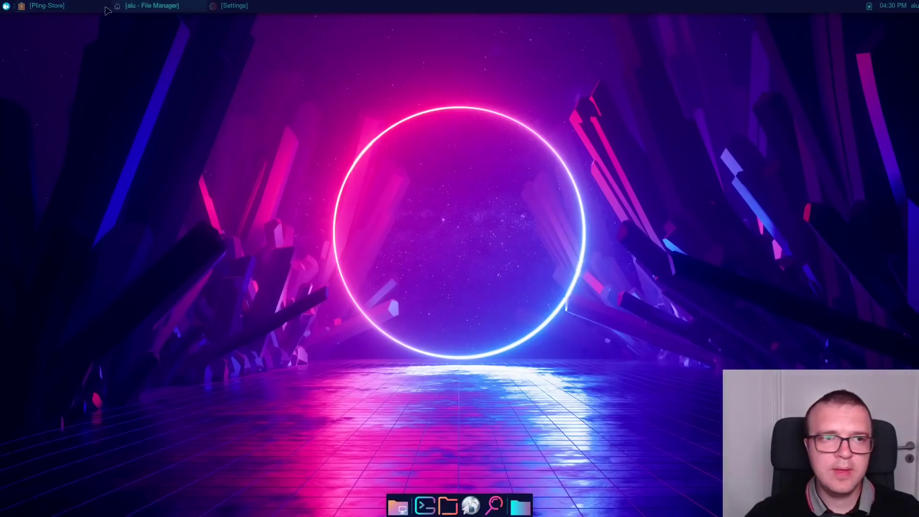
left_click(241, 7)
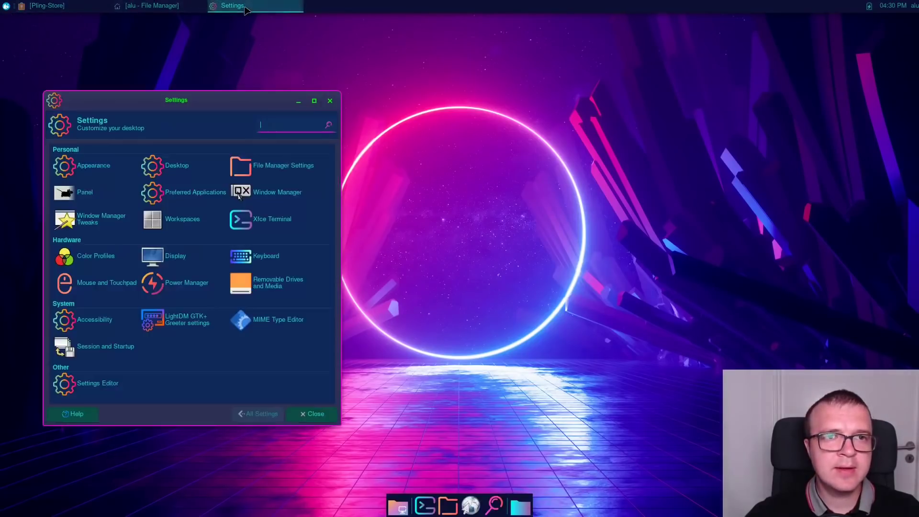
left_click(94, 167)
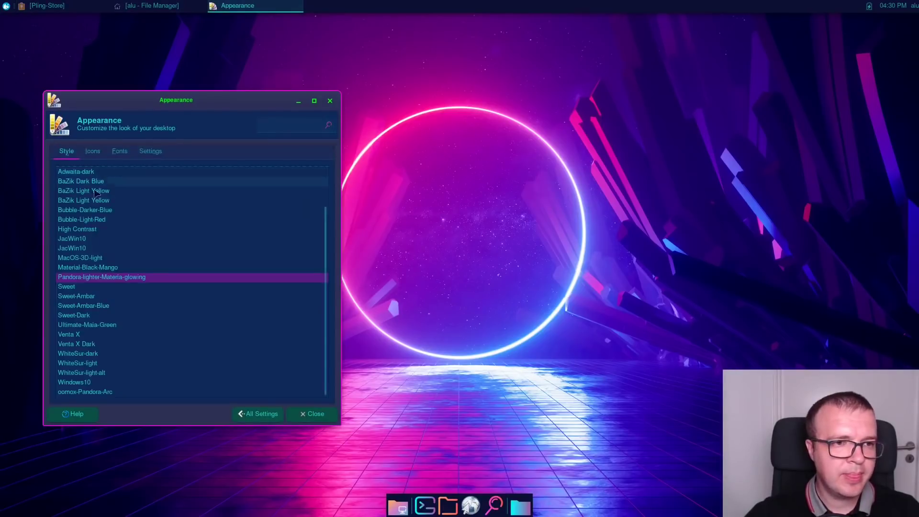
left_click(94, 382)
left_click(89, 150)
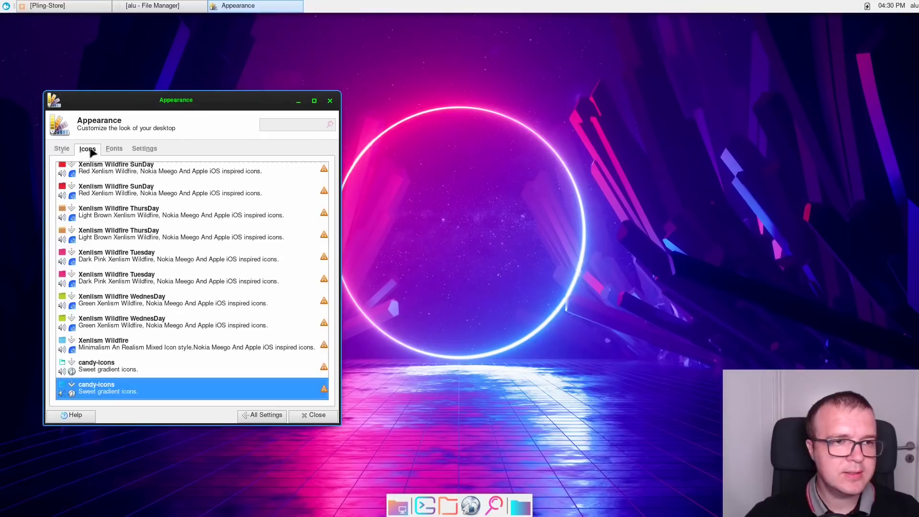
scroll(134, 354, "up", 10)
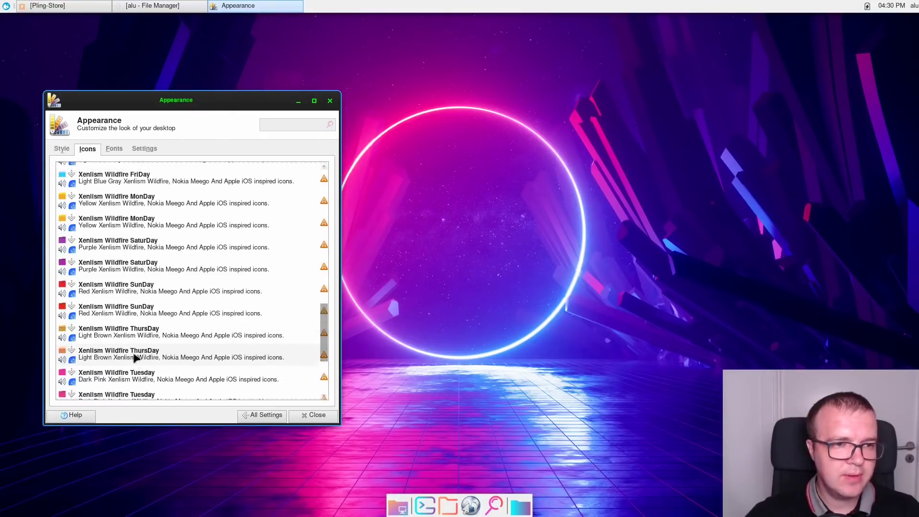
scroll(134, 356, "up", 4)
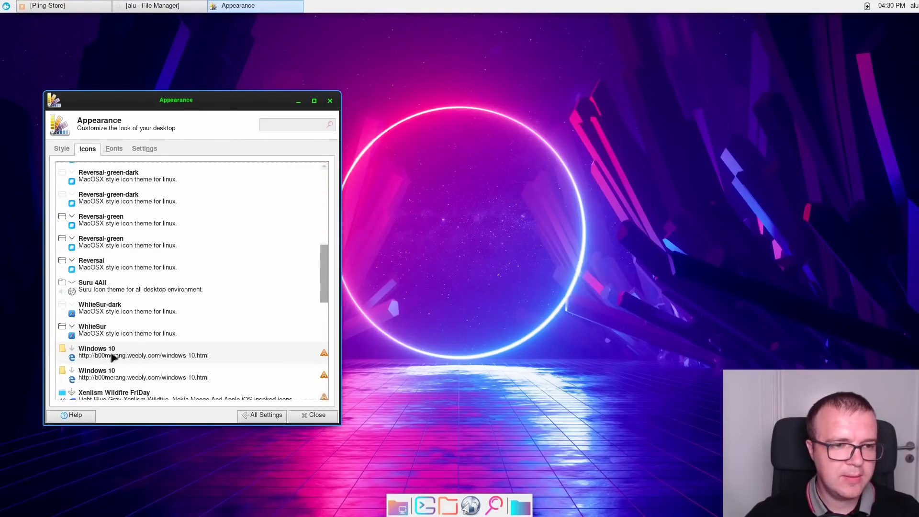
left_click(112, 356)
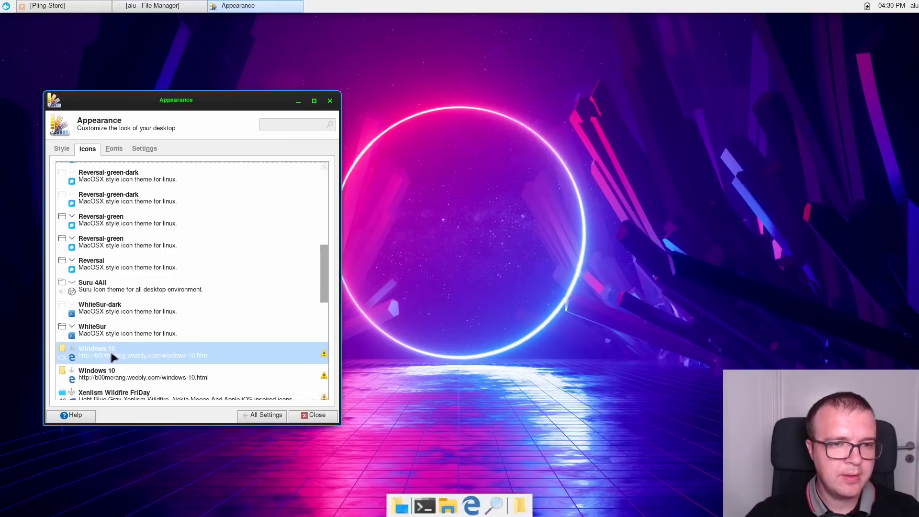
left_click(253, 413)
Apply the JacWin10-master window-manager theme and nudge the dialog slightly aside.
left_click(279, 193)
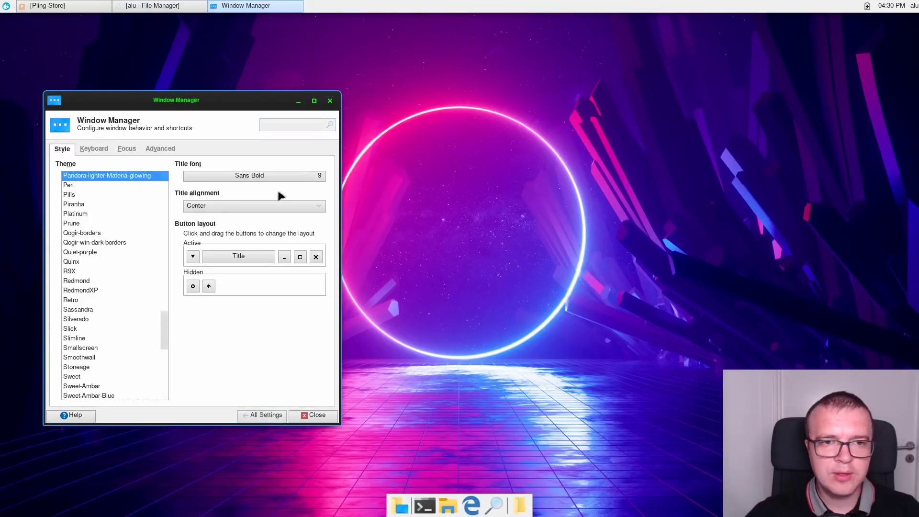
scroll(102, 300, "down", 9)
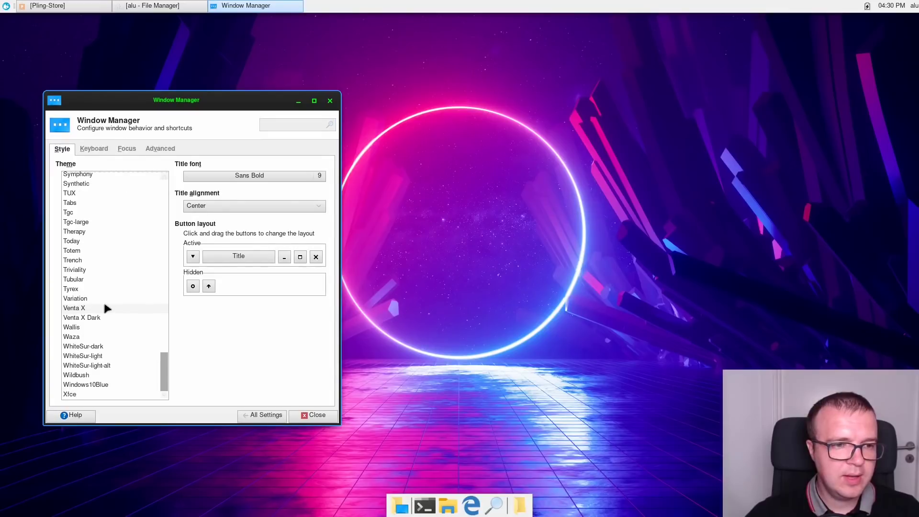
scroll(106, 289, "up", 7)
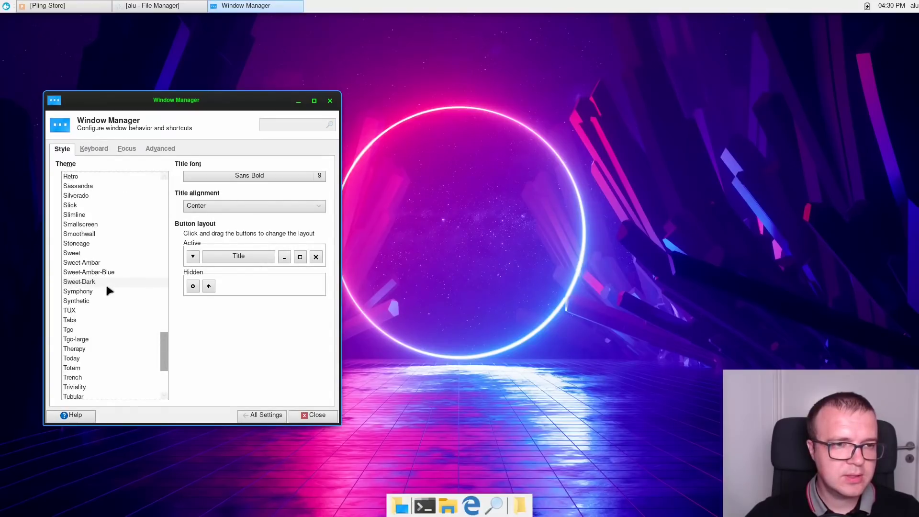
scroll(106, 287, "up", 10)
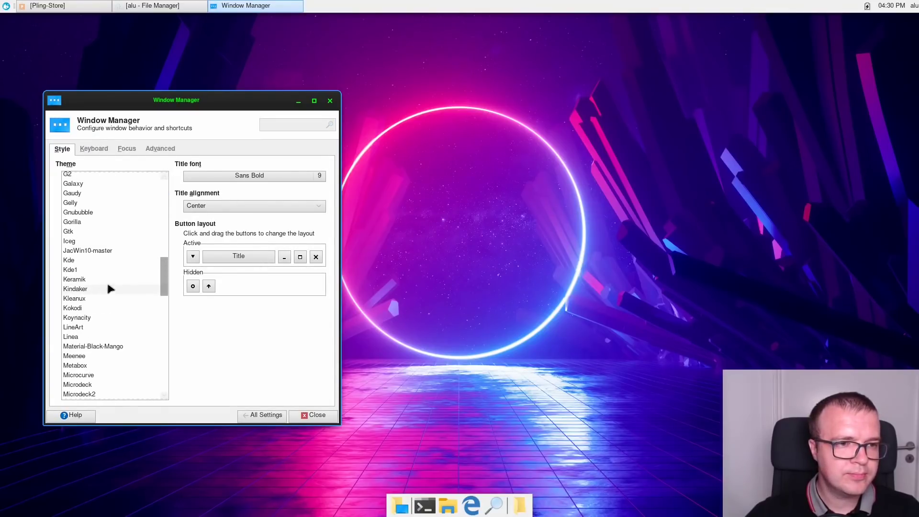
left_click(106, 253)
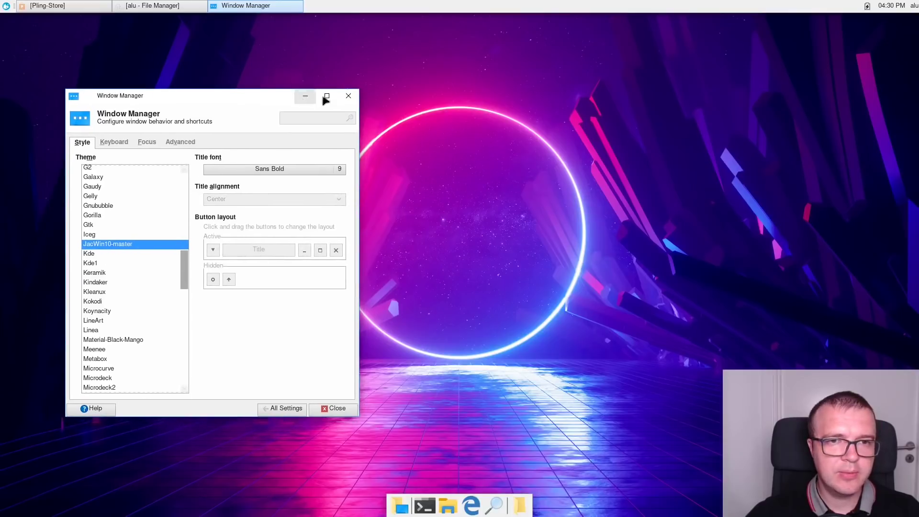
left_click_drag(256, 95, 244, 100)
With the file manager restored, try Windows10Blue borders, then reselect JacWin10-master.
left_click(148, 7)
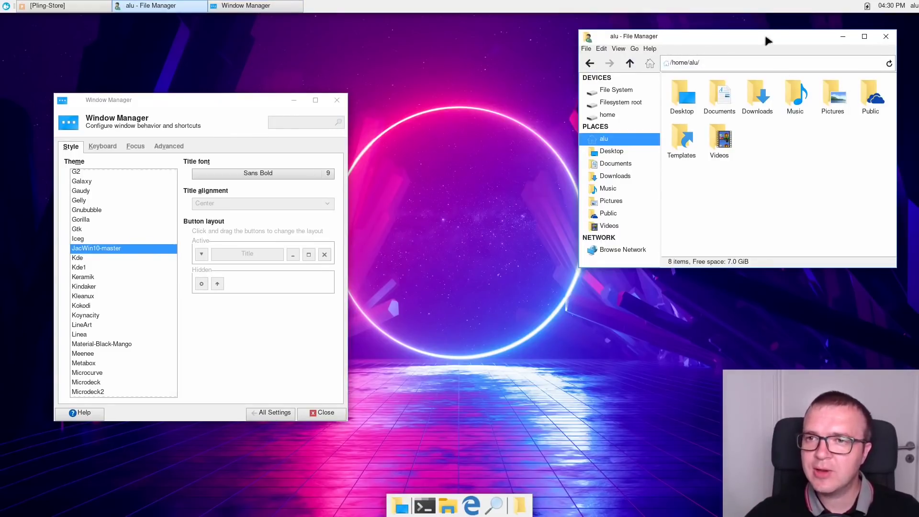
scroll(117, 300, "down", 6)
scroll(116, 302, "down", 13)
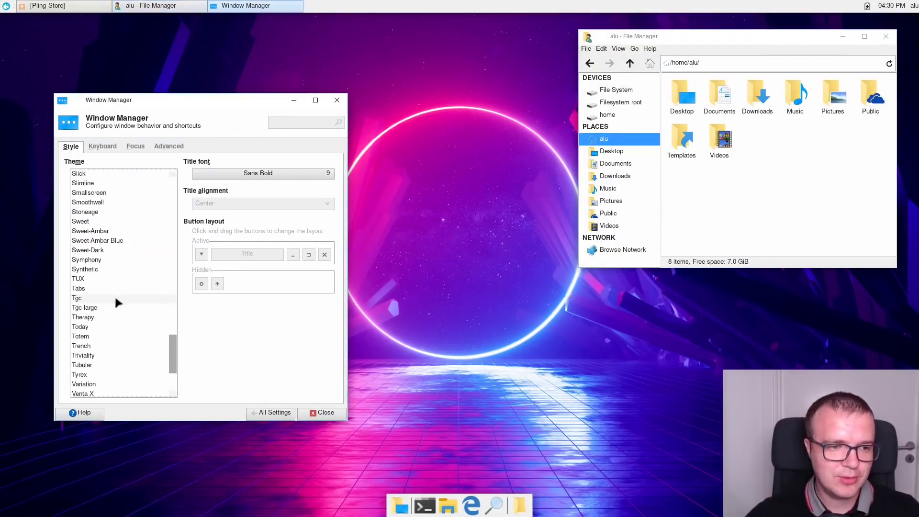
left_click(106, 383)
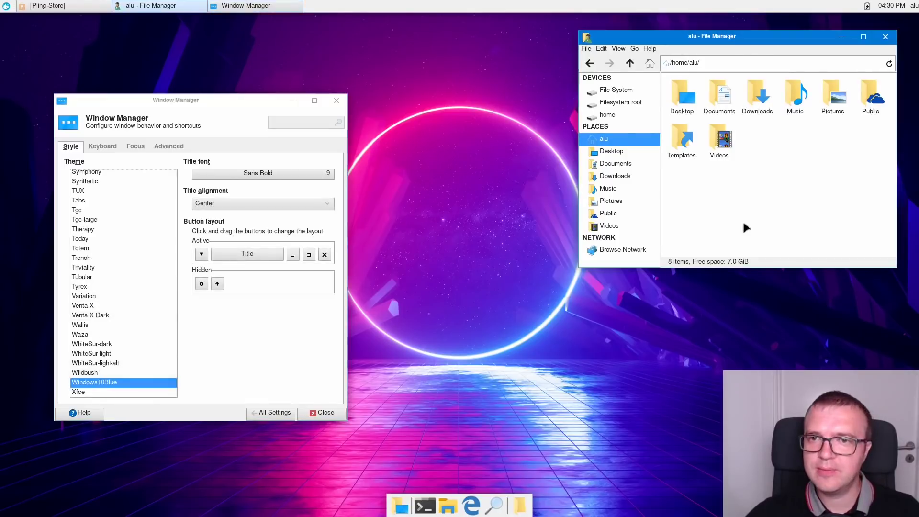
scroll(120, 348, "up", 4)
scroll(120, 345, "up", 9)
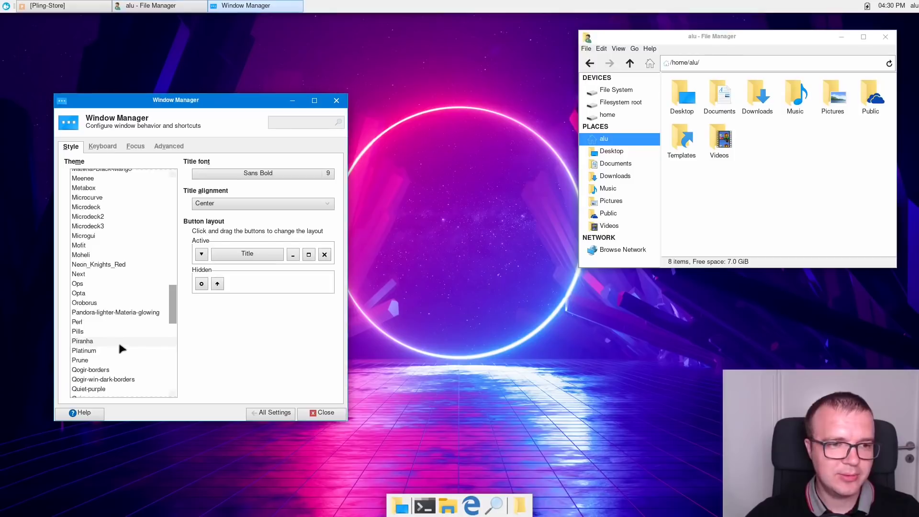
scroll(120, 348, "up", 12)
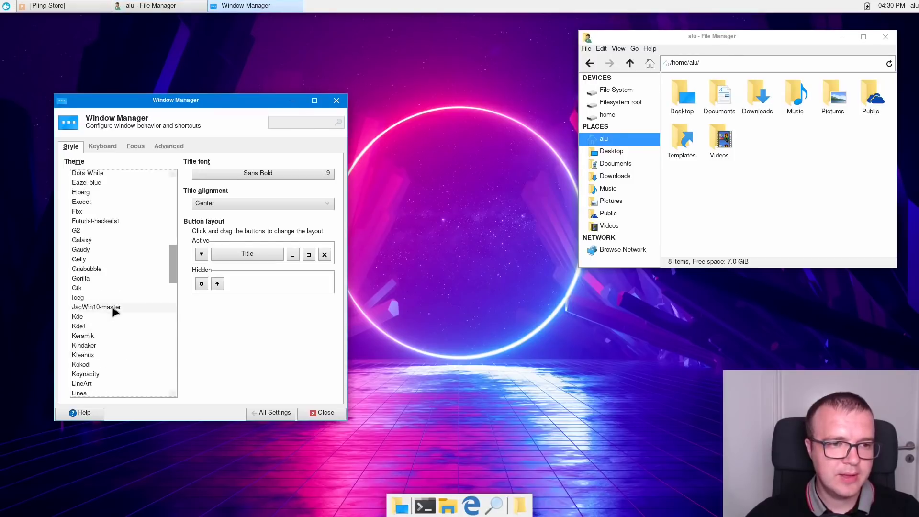
left_click(115, 309)
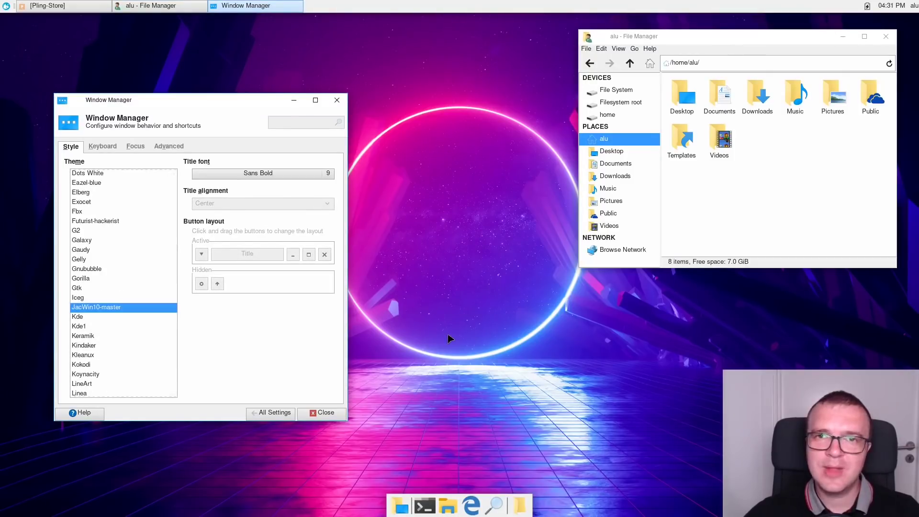
Set Pictures/windows10.jpg as the wallpaper, return Thunar to home, and Settings to All Settings.
double_click(833, 96)
left_click(763, 198)
right_click(762, 197)
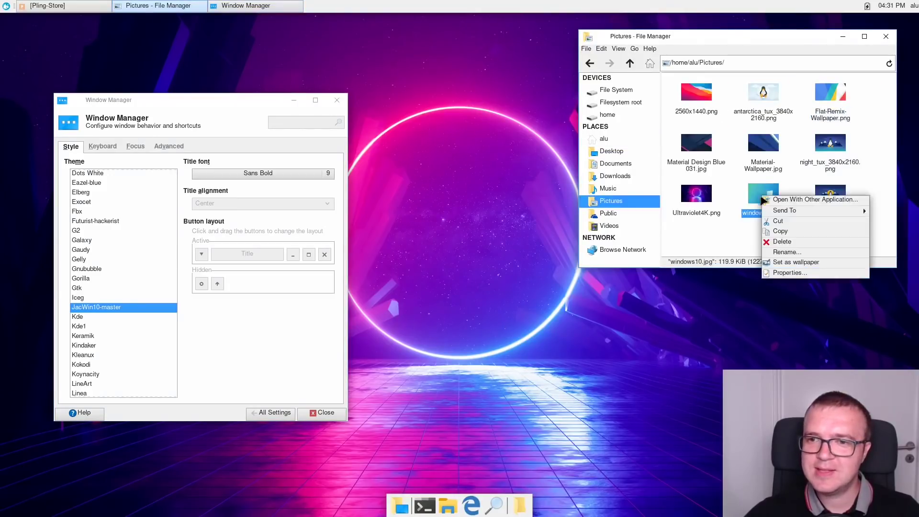
left_click(780, 260)
left_click(611, 151)
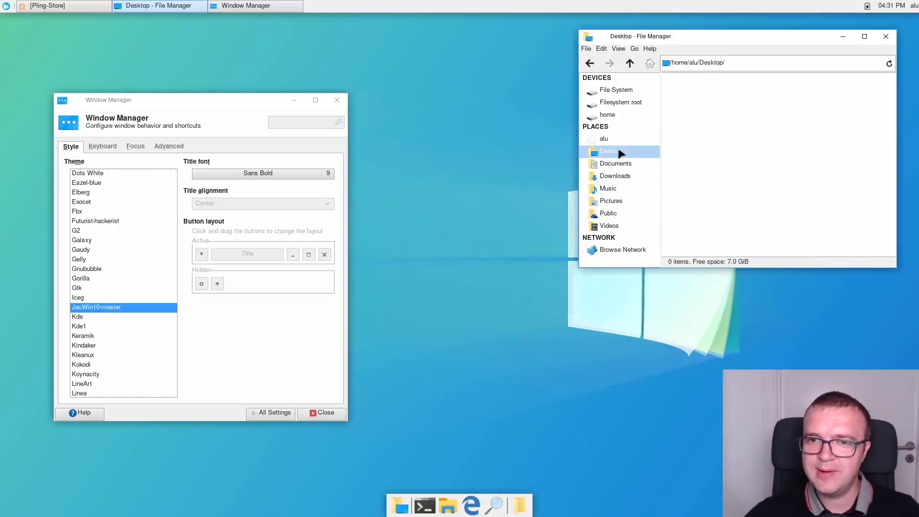
left_click(604, 138)
left_click(268, 412)
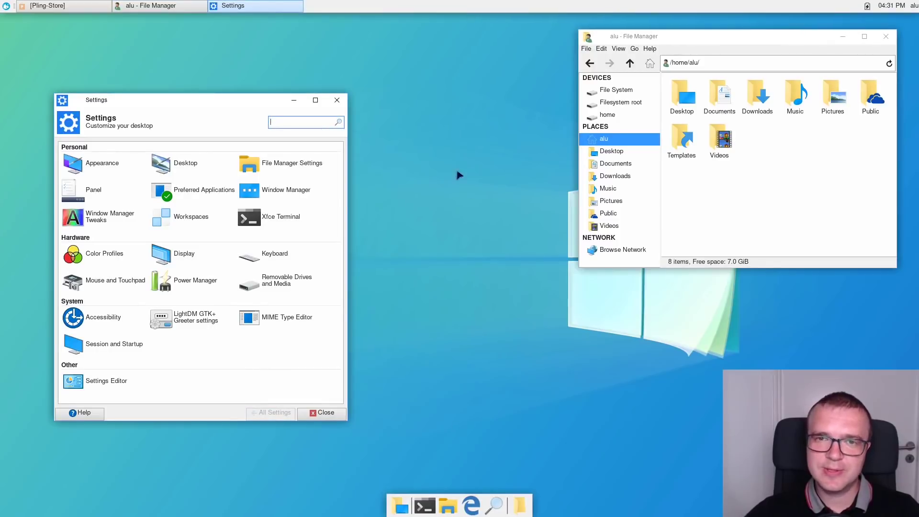
Give the top panel a solid colour background with 60% leave opacity, then close Panel Preferences.
right_click(455, 6)
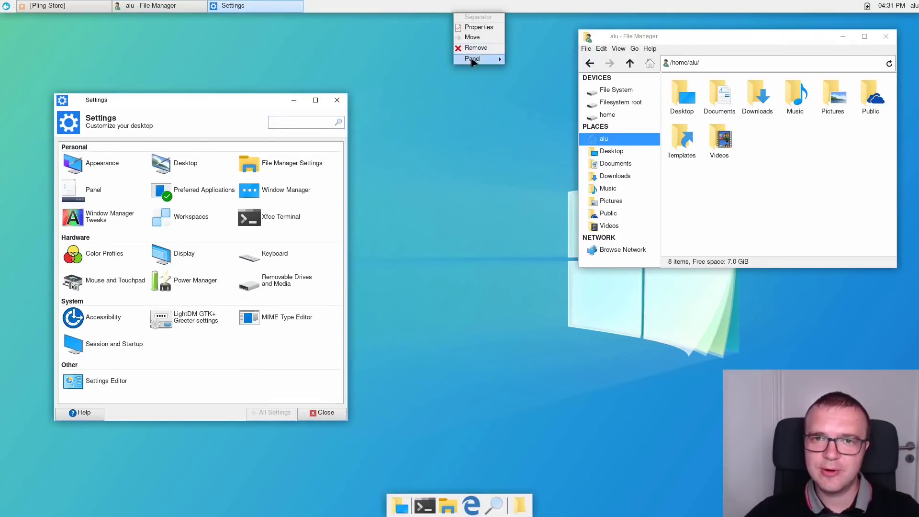
mouse_move(473, 62)
left_click(534, 69)
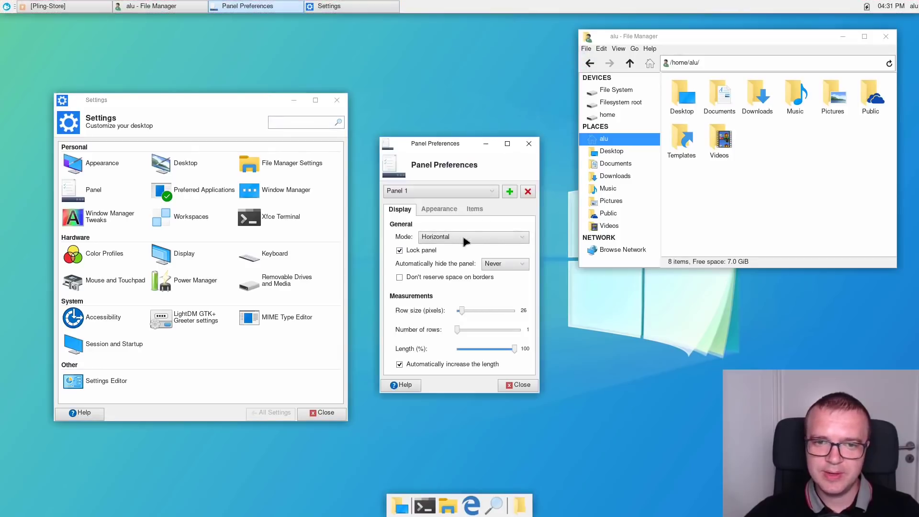
left_click(439, 209)
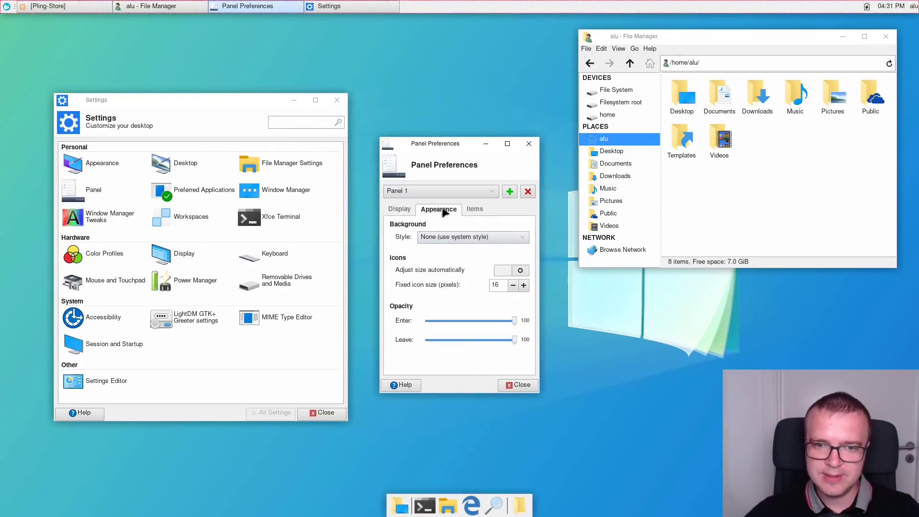
left_click(441, 237)
left_click(439, 248)
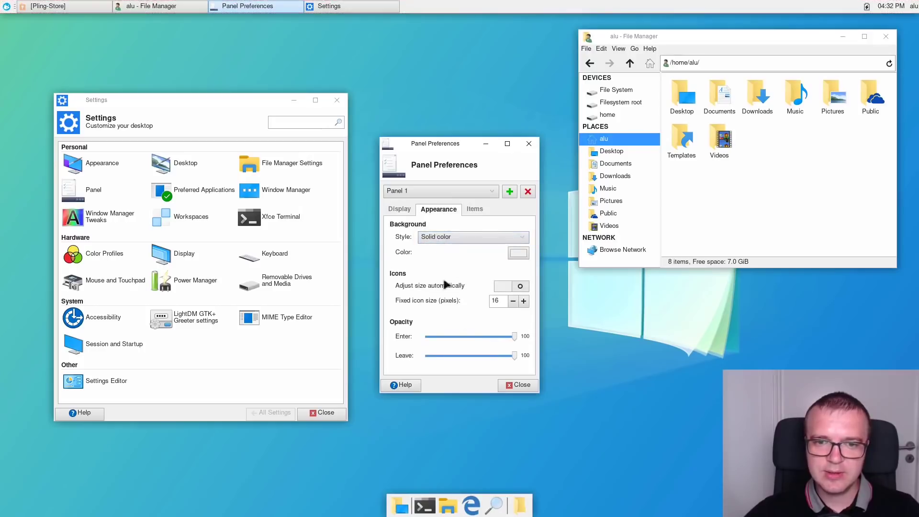
left_click_drag(514, 360, 476, 357)
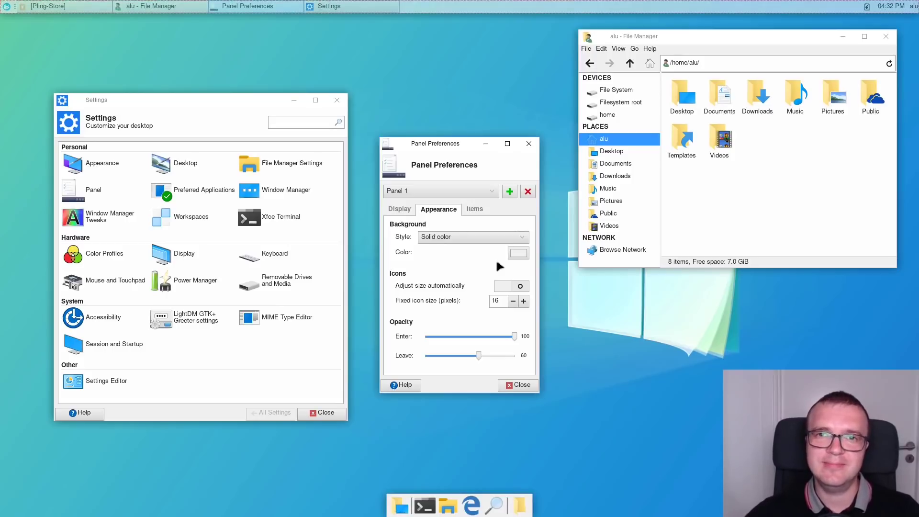
left_click(529, 143)
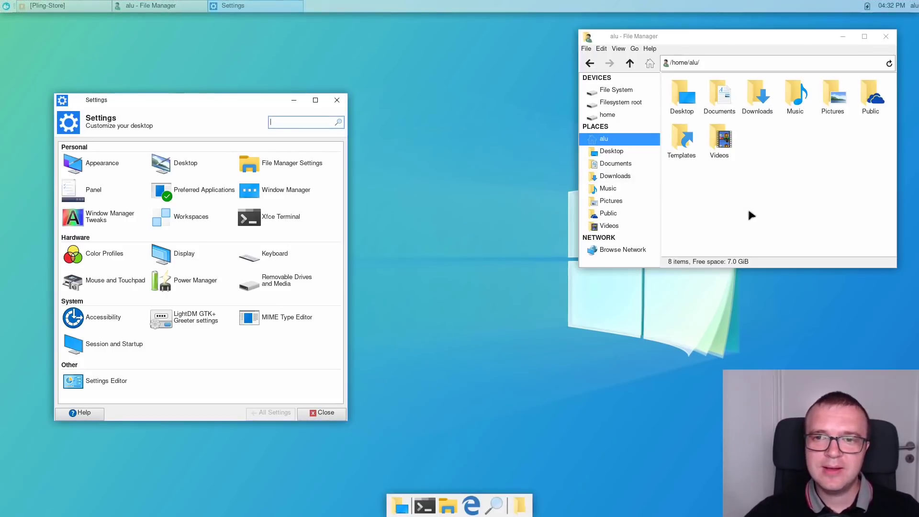
Open the WhiteSur Gtk Theme product page in Pling Store and list its installable archives.
left_click(749, 211)
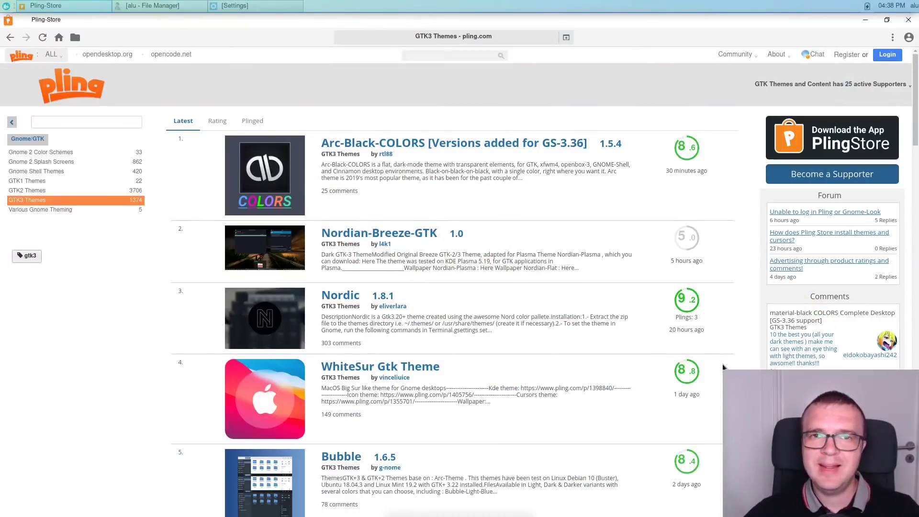
scroll(724, 366, "down", 10)
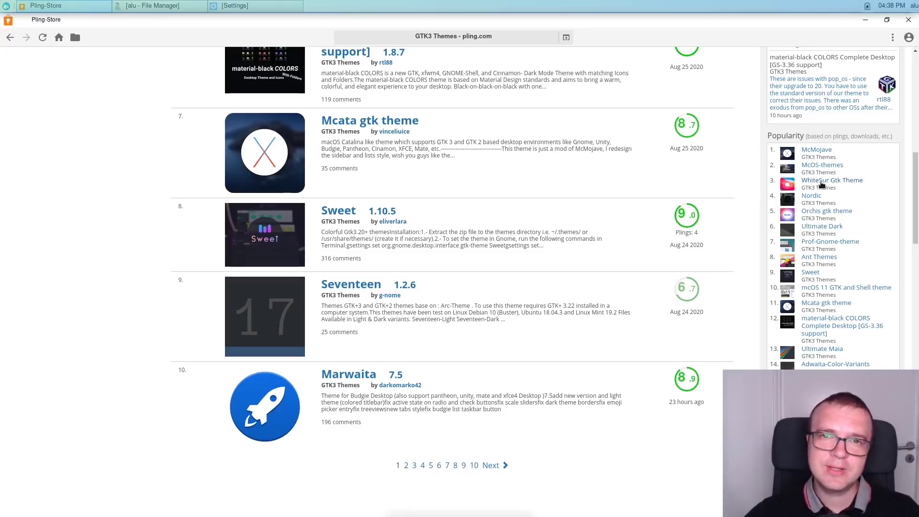
left_click(821, 184)
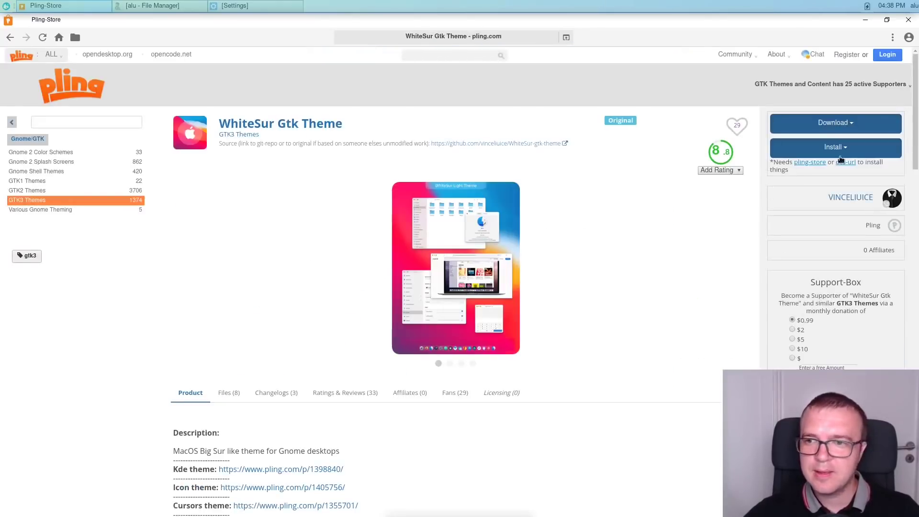
left_click(846, 153)
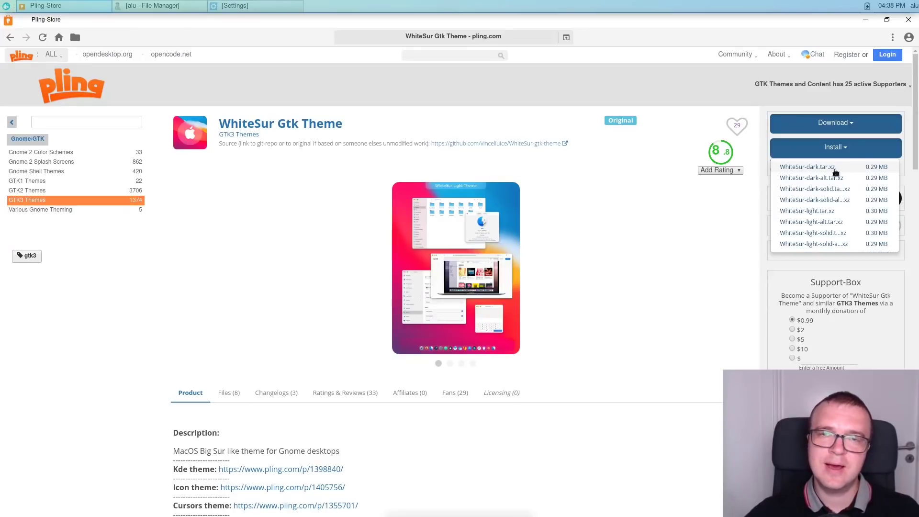
Install the WhiteSur-dark.tar.xz GTK theme and search the store for WhiteSur.
left_click(835, 171)
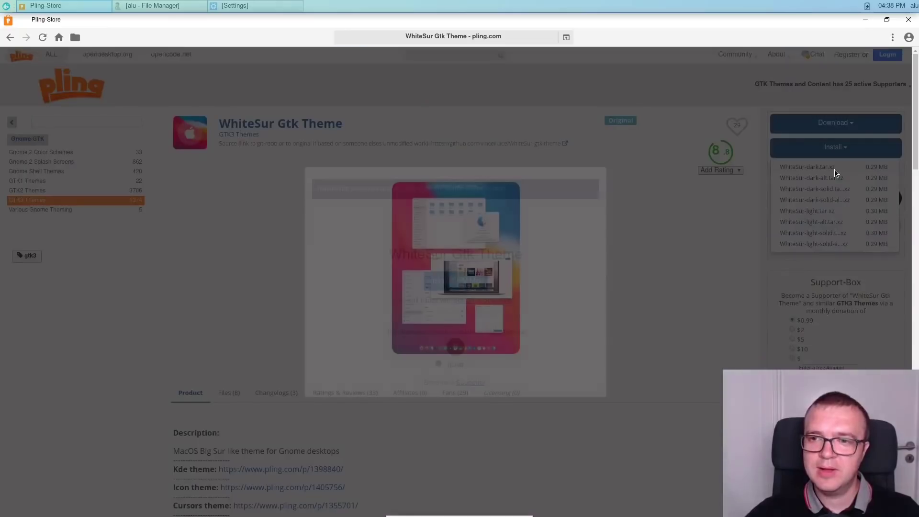
left_click(453, 280)
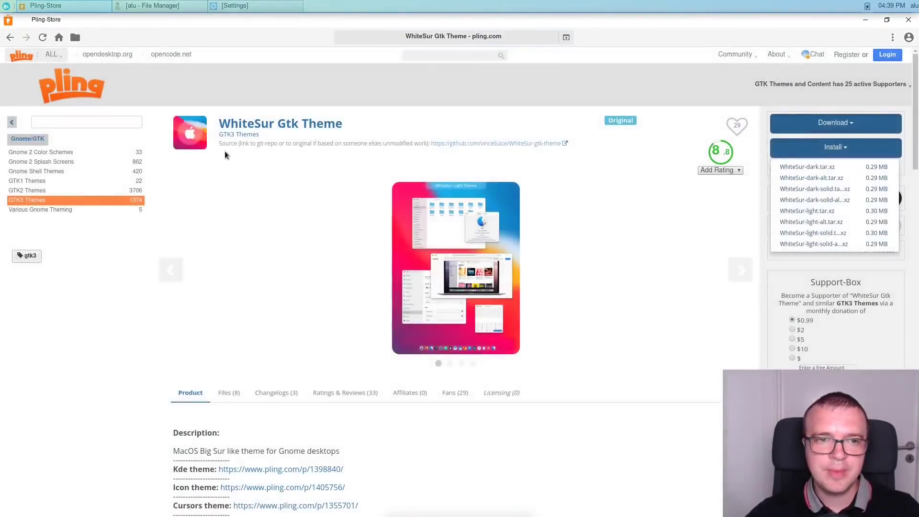
left_click_drag(223, 123, 275, 124)
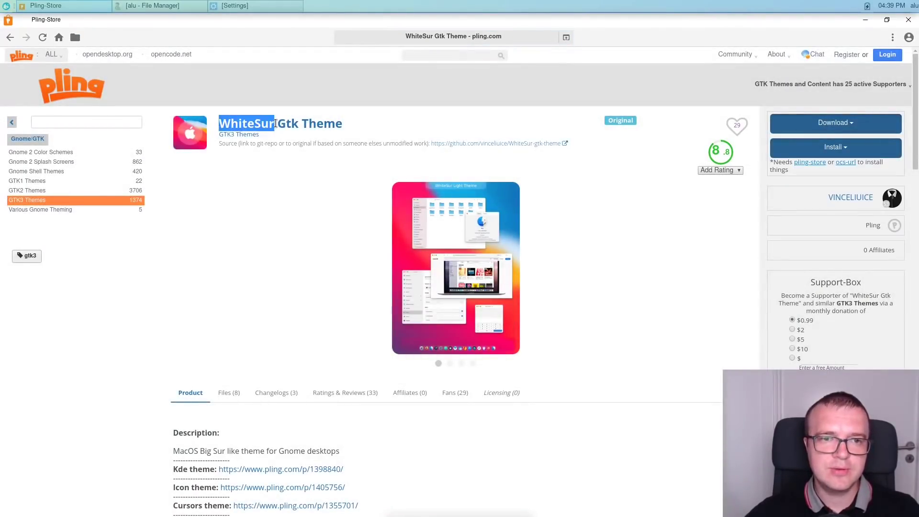
left_click(448, 52)
type("WhiteSur")
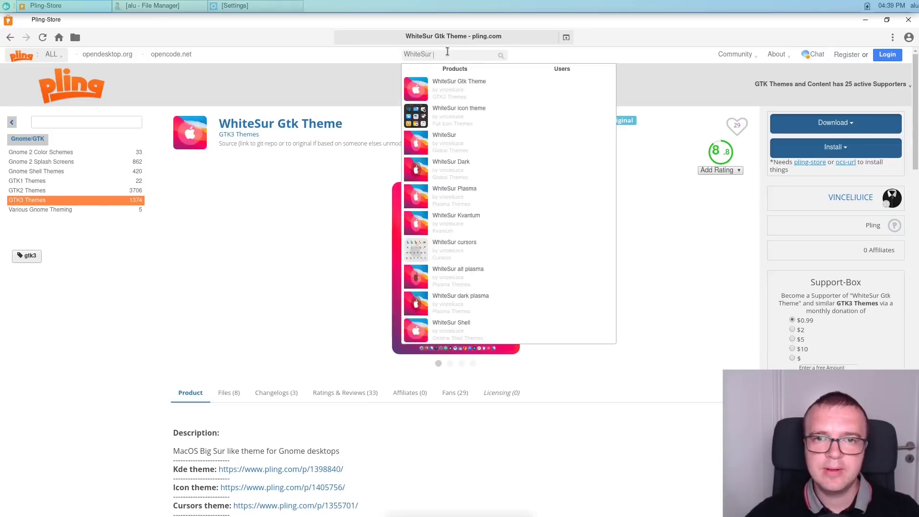
Install the 2.4 MB WhiteSur.tar.xz package from the WhiteSur icon theme page.
left_click(449, 117)
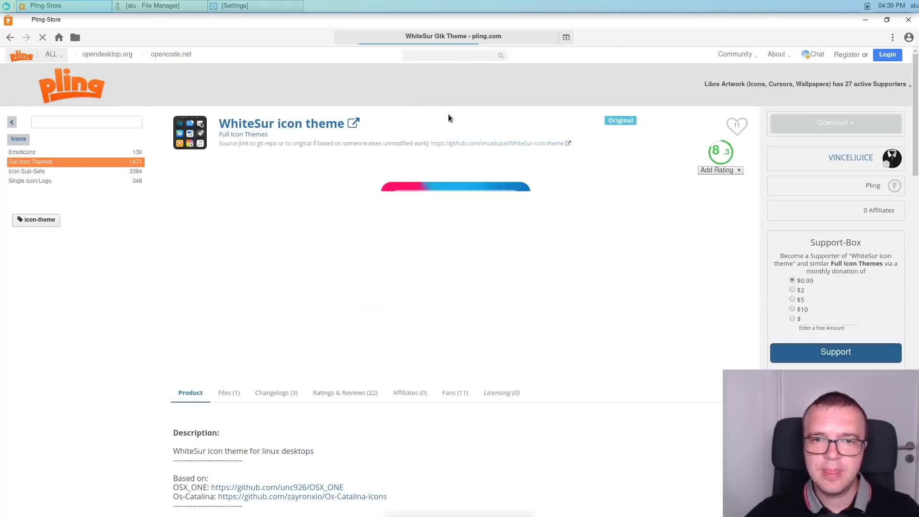
left_click(834, 147)
left_click(809, 167)
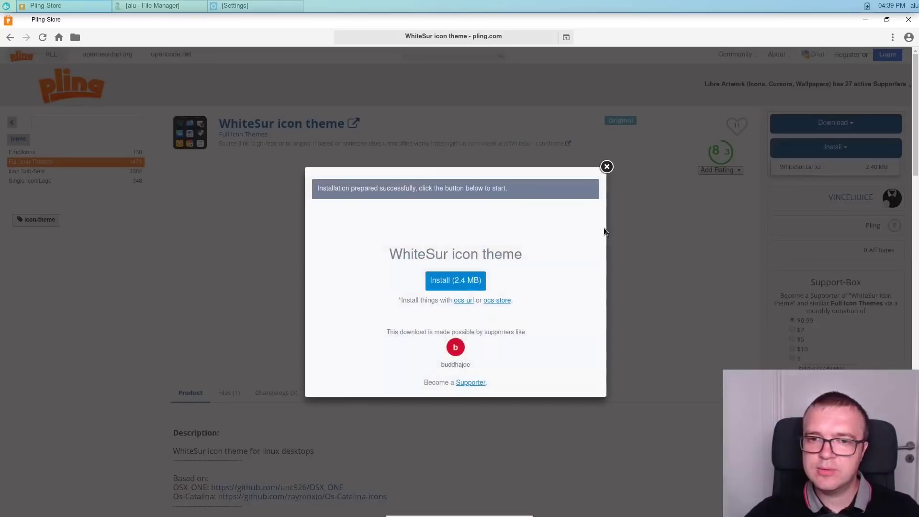
left_click(439, 283)
Visit the WhiteSur cursors page, then search 'WhiteSur wall' and open the WhiteSur Wallpaper page.
left_click(416, 54)
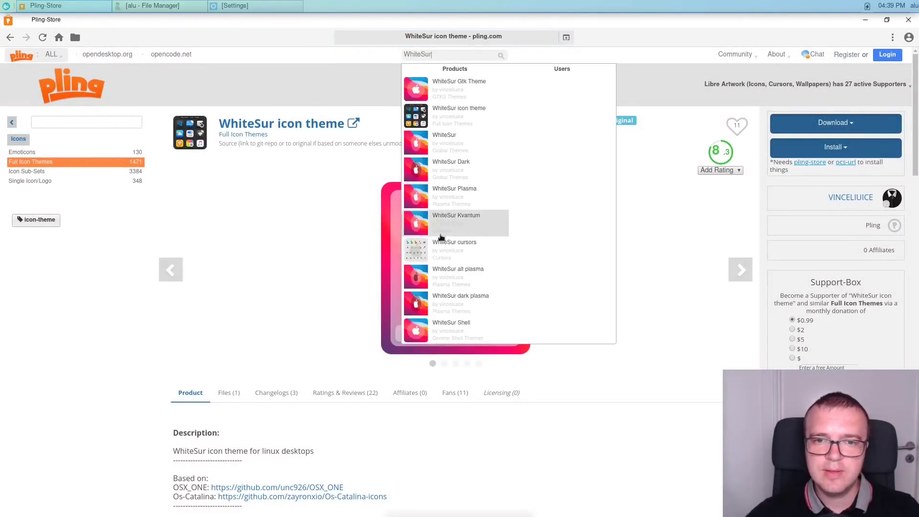
left_click(442, 249)
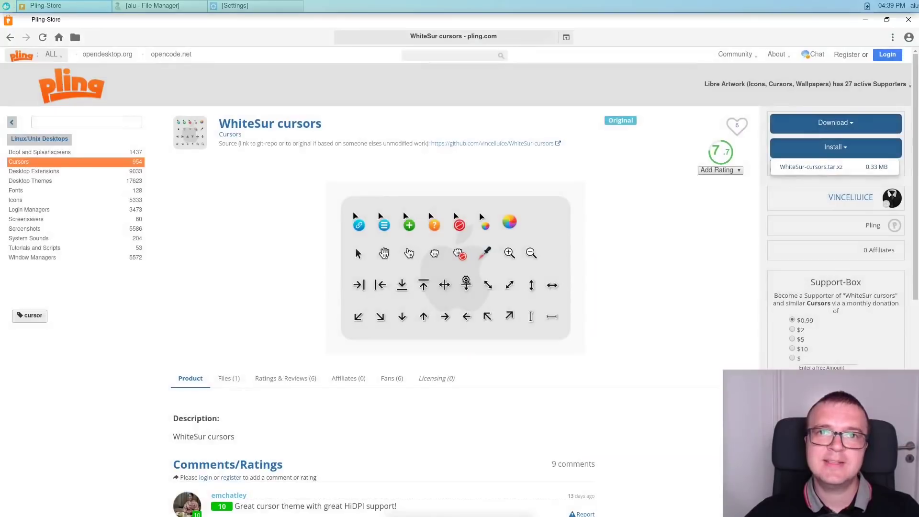
left_click(440, 56)
type("WhiteSur wall")
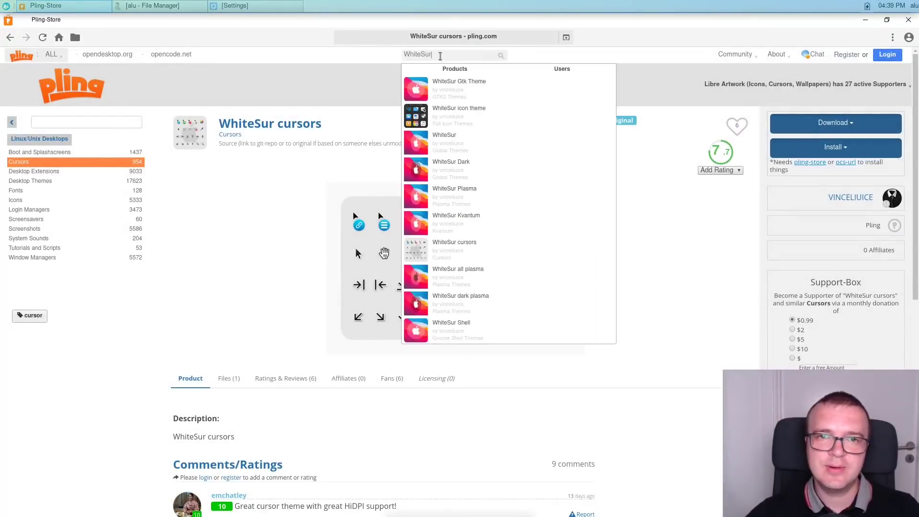
left_click(443, 338)
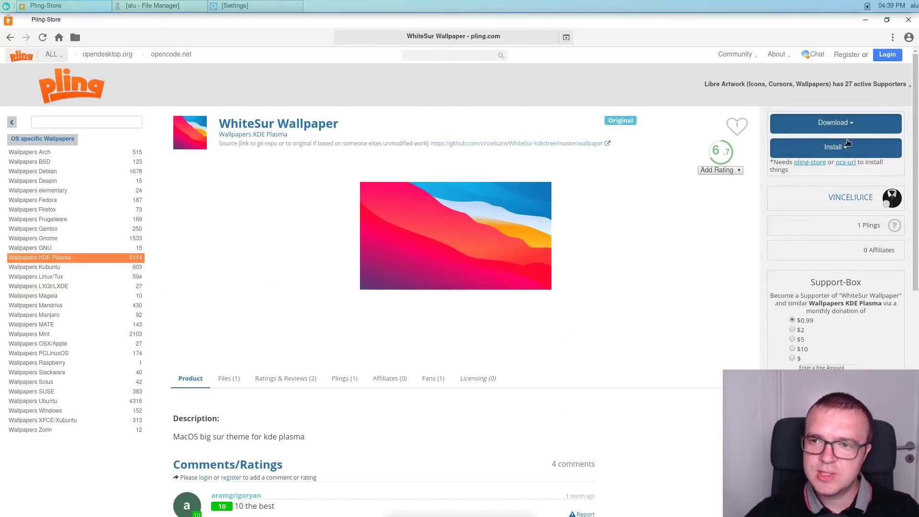
Download the 0.43 MB WhiteSur.tar.xz wallpaper archive into Downloads and minimize Pling Store.
left_click(850, 124)
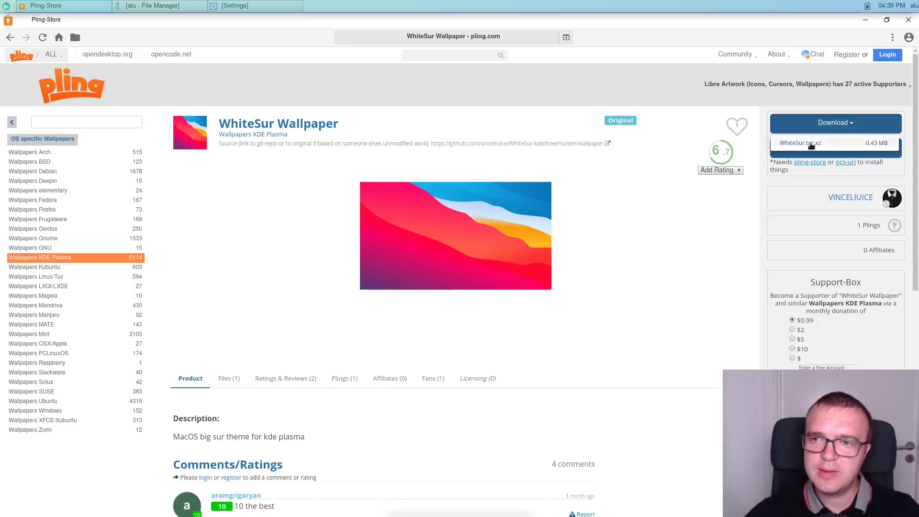
left_click(828, 143)
left_click(475, 283)
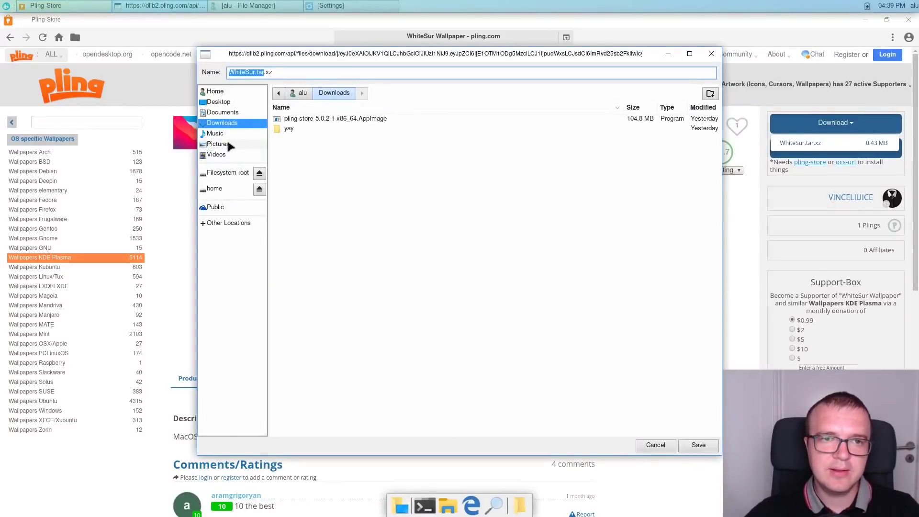
left_click(699, 445)
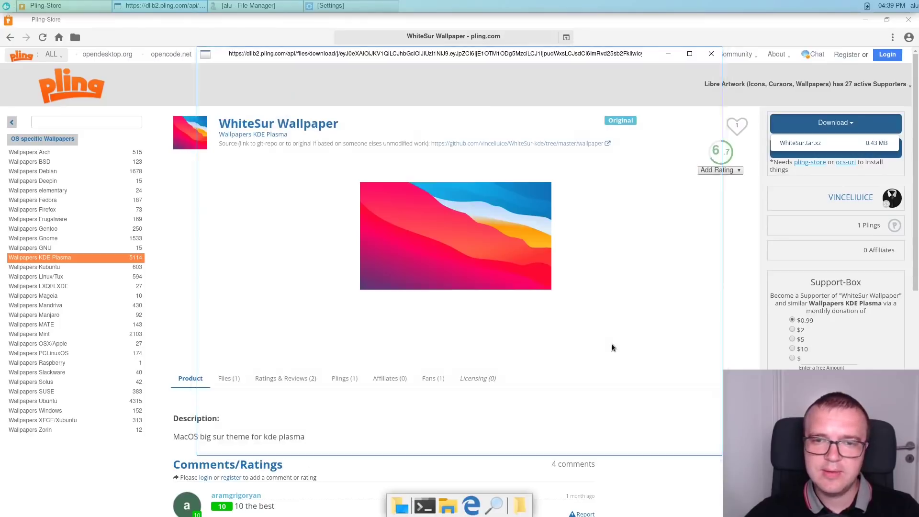
left_click(865, 22)
Set both the Appearance style and the icon theme to WhiteSur-dark.
left_click(226, 5)
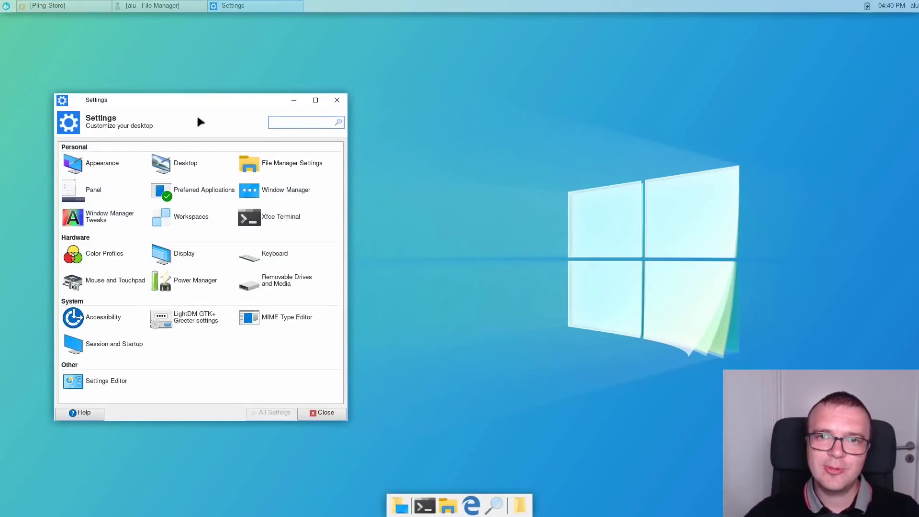
left_click(100, 163)
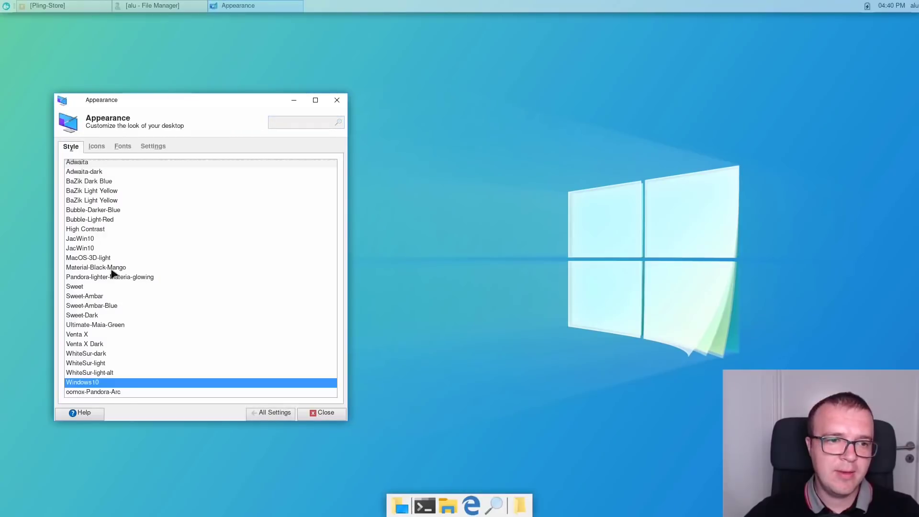
left_click(104, 354)
left_click(97, 150)
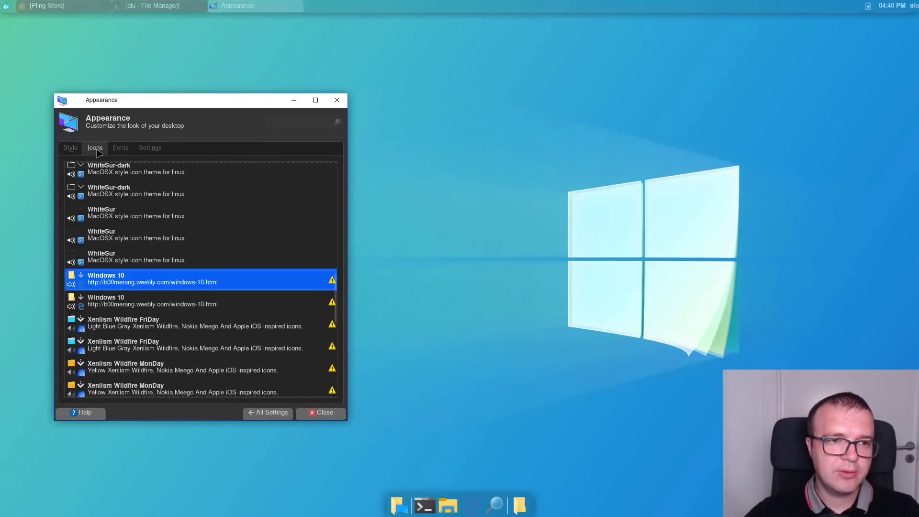
scroll(156, 323, "down", 5)
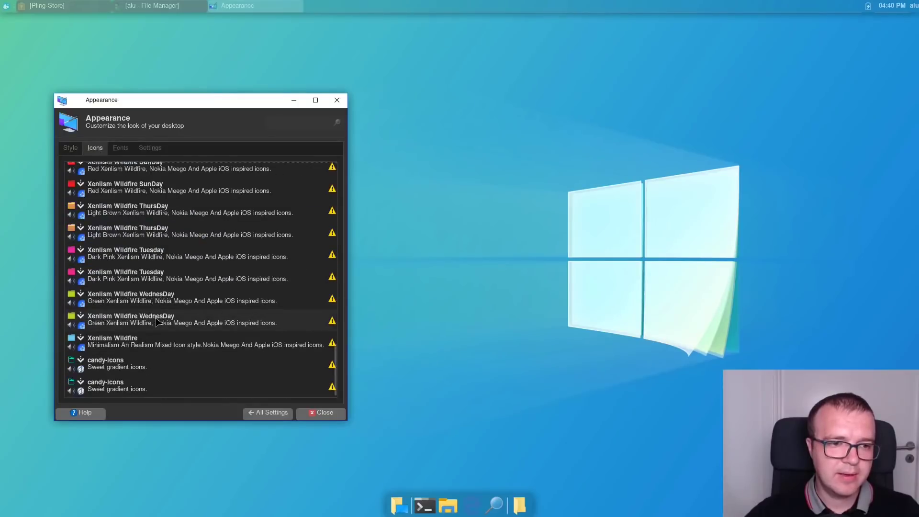
scroll(157, 323, "up", 5)
left_click(128, 290)
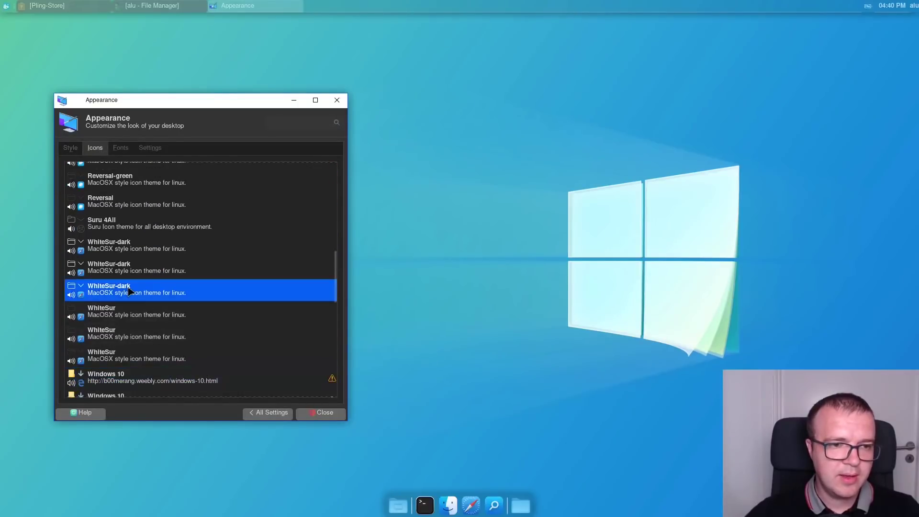
left_click(268, 413)
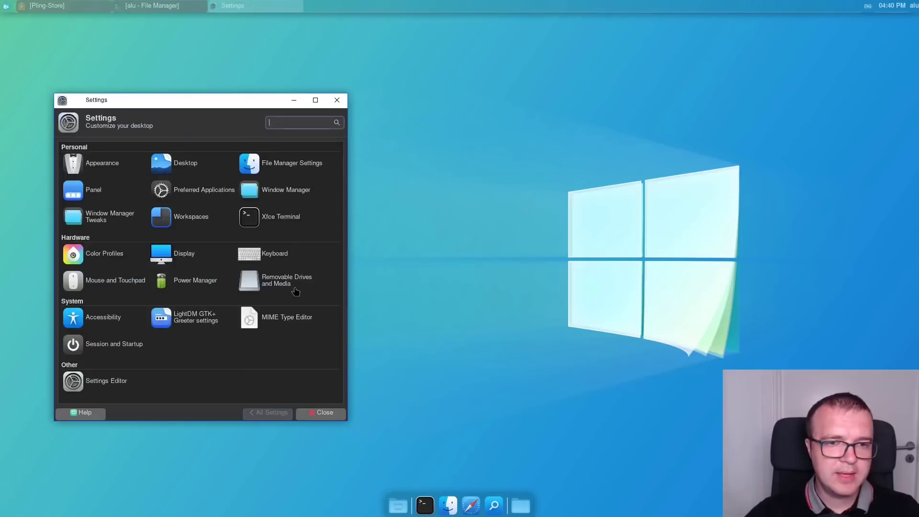
Choose WhiteSur-dark as the Window Manager decoration theme.
left_click(288, 197)
scroll(120, 326, "down", 15)
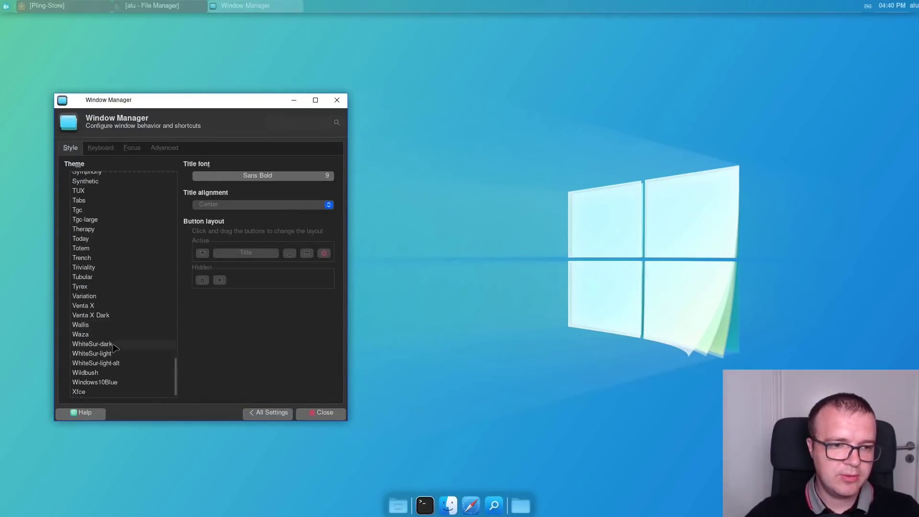
left_click(114, 344)
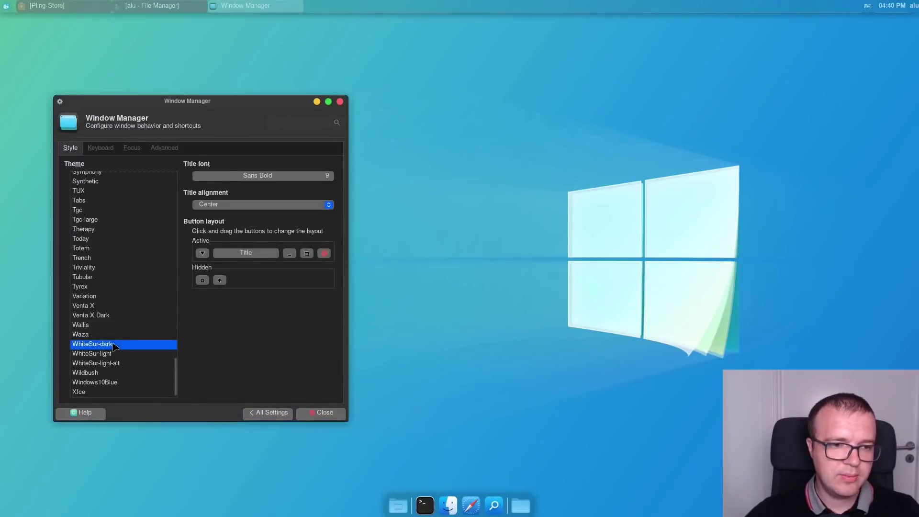
left_click(268, 413)
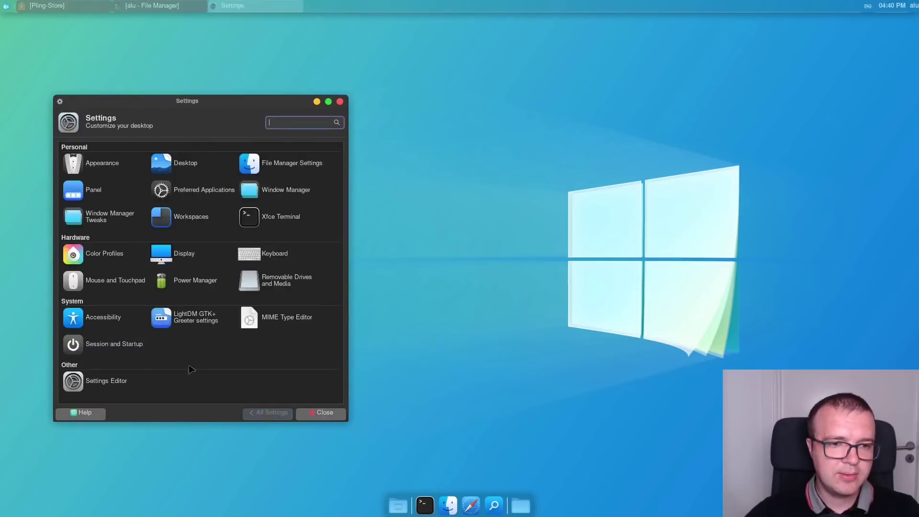
Select WhiteSur Cursors as the cursor theme in Mouse and Touchpad settings.
left_click(107, 282)
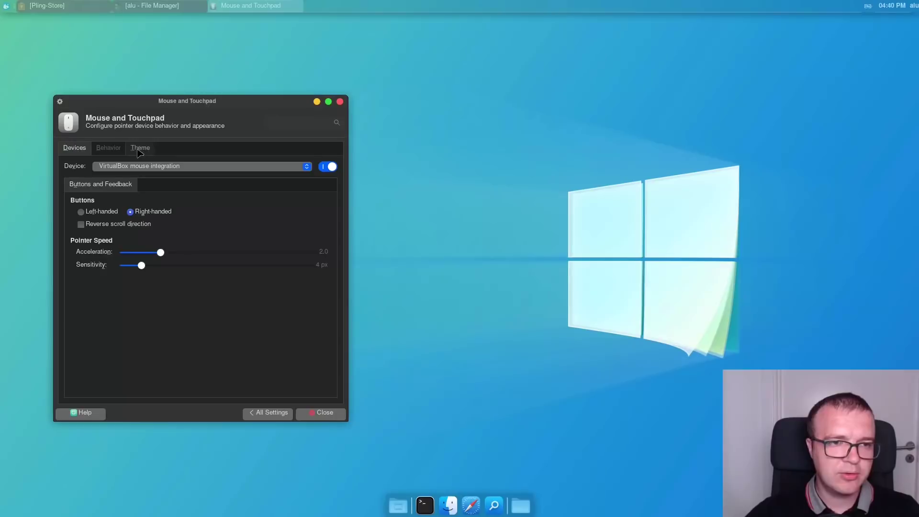
left_click(139, 150)
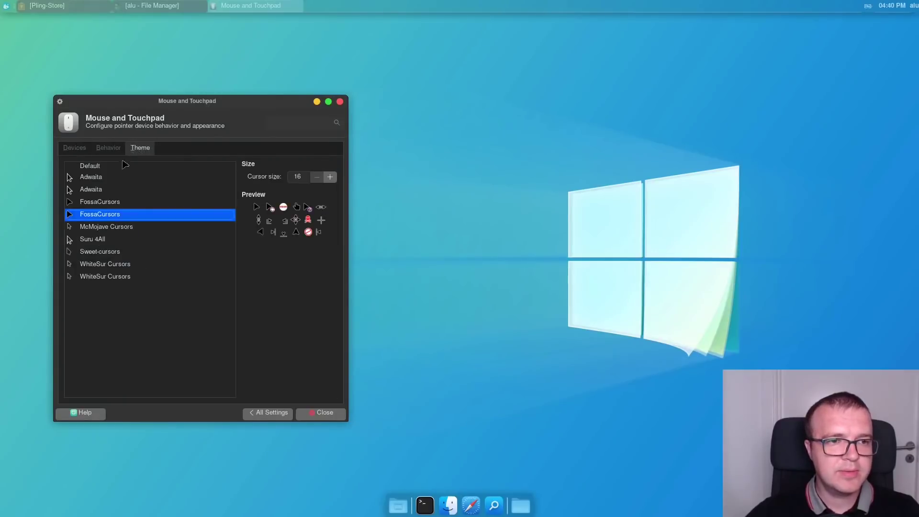
left_click(107, 266)
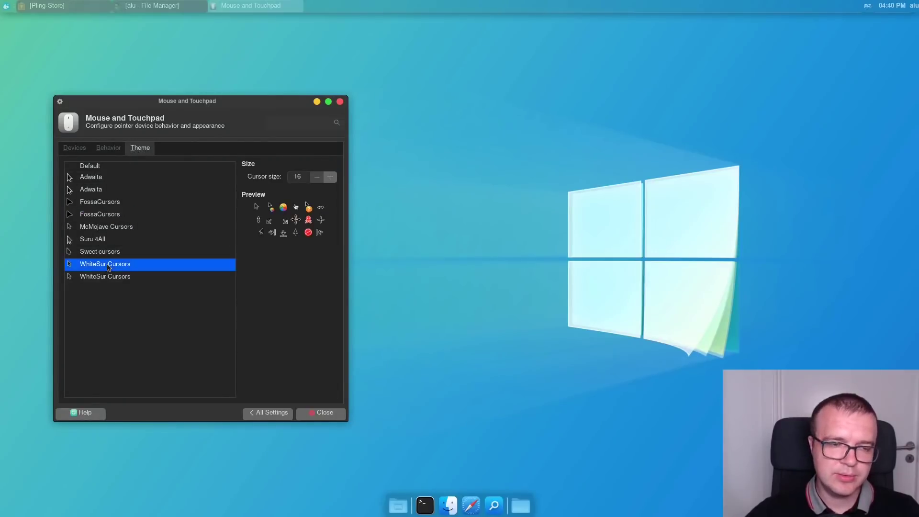
left_click(278, 418)
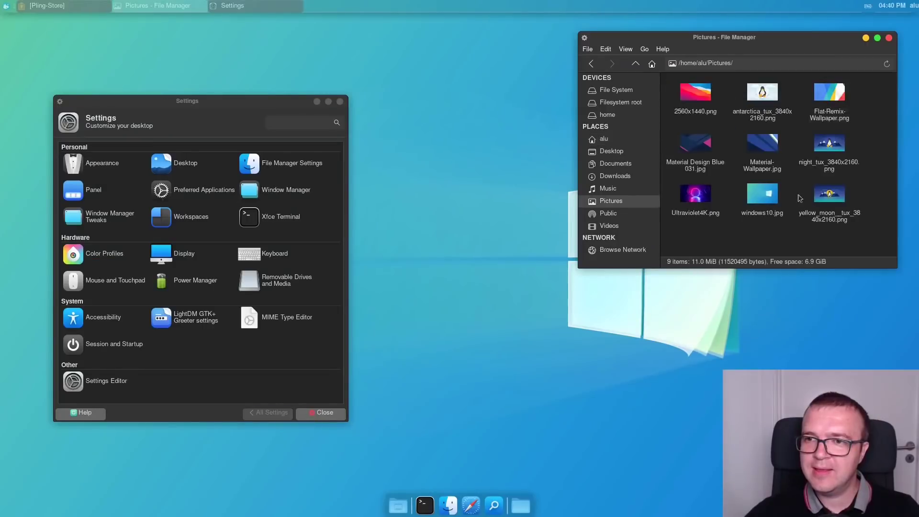
Set the 2560x1440.png Big Sur image as the desktop wallpaper from the file manager.
right_click(709, 110)
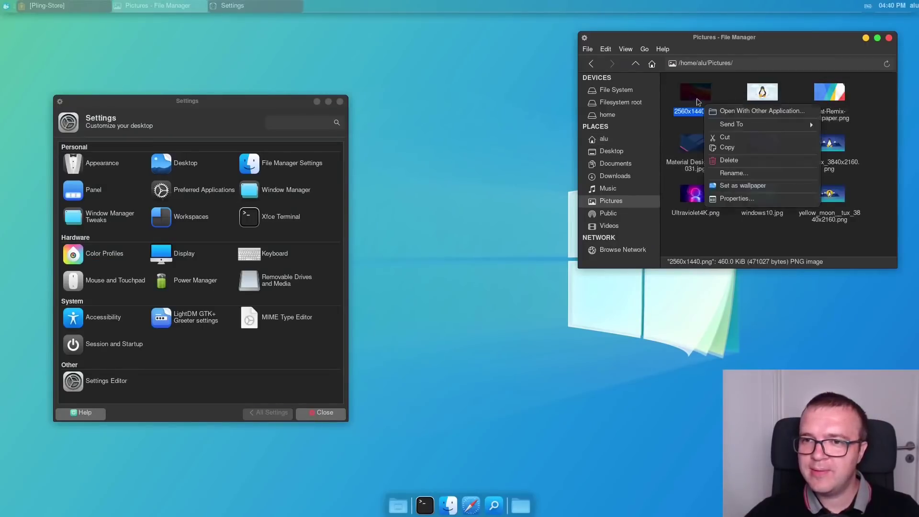
left_click(730, 188)
left_click(604, 141)
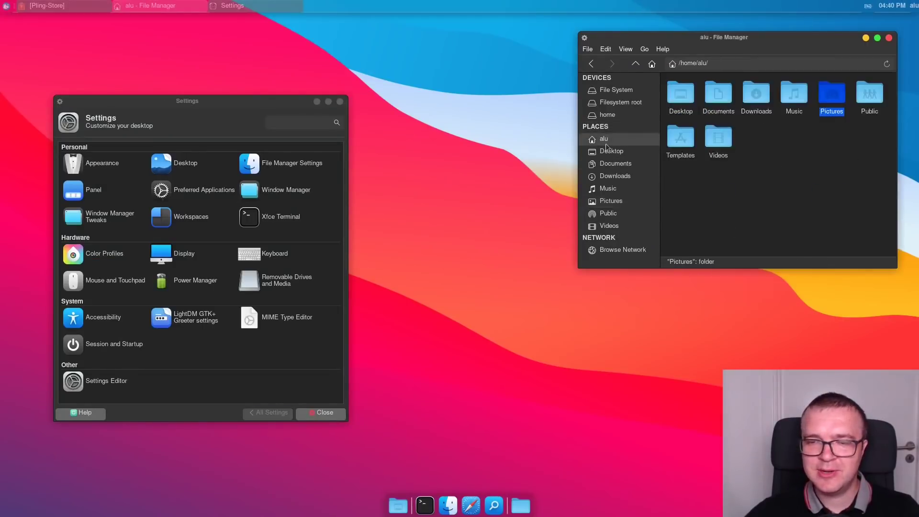